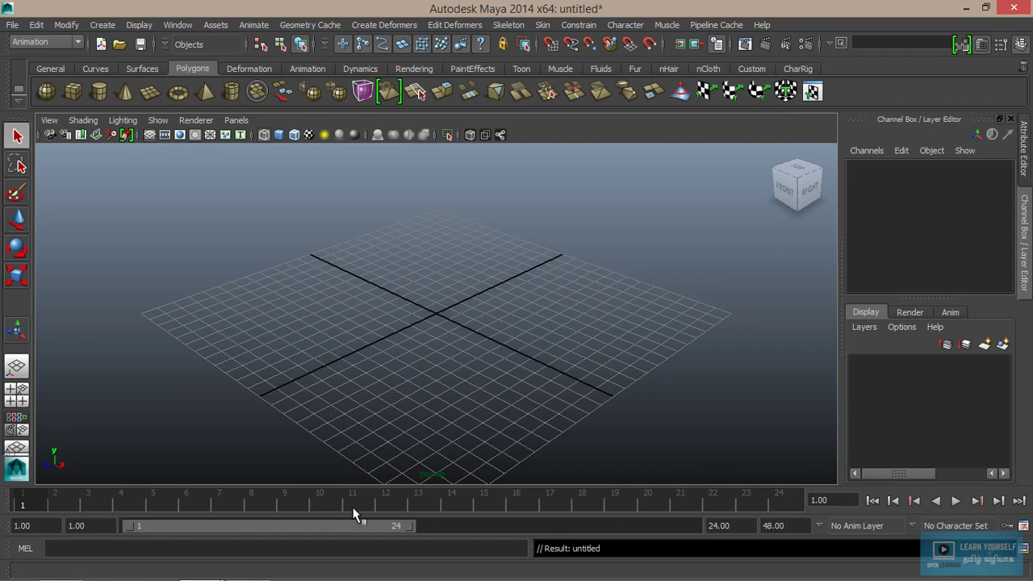
Tear off the UI Elements list as a floating window over the viewport and hide all UI elements
left_click(136, 23)
mouse_move(163, 75)
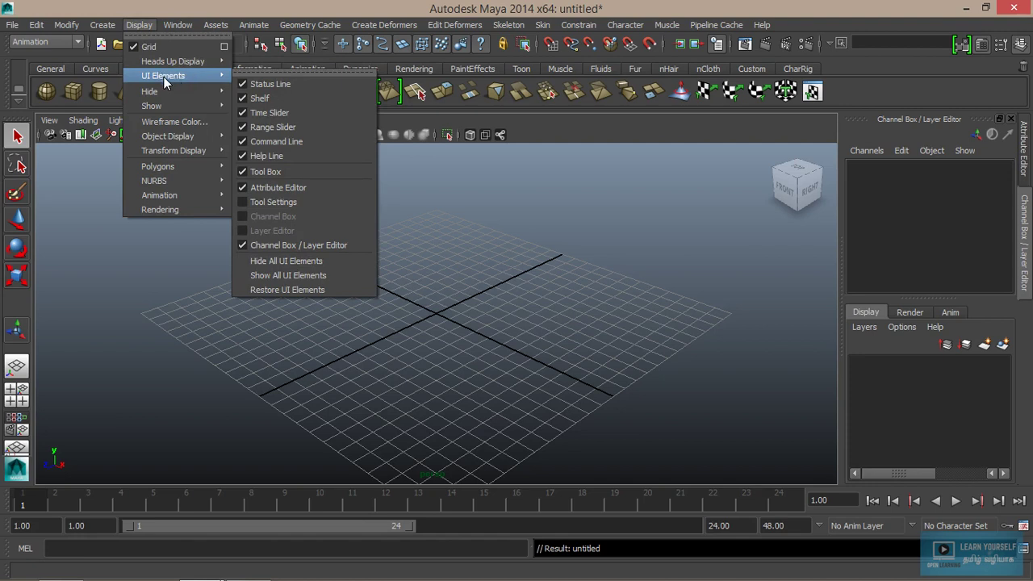
left_click(310, 70)
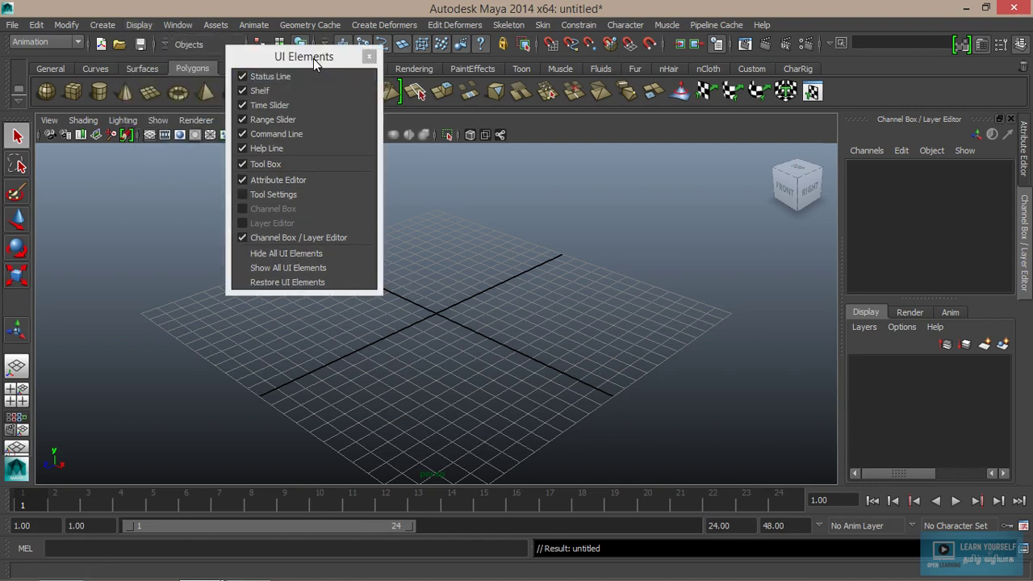
left_click_drag(313, 65, 457, 125)
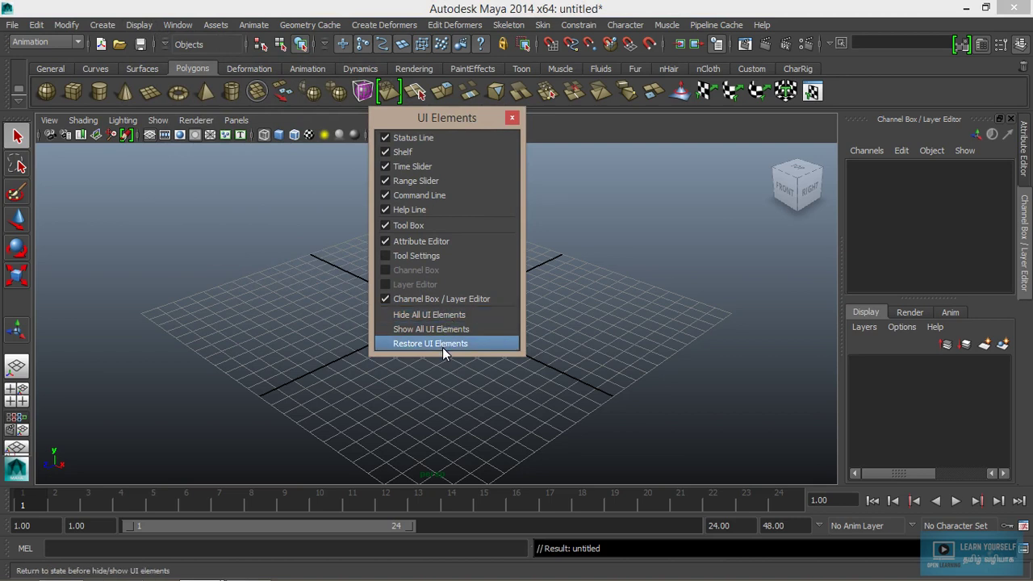
left_click(442, 316)
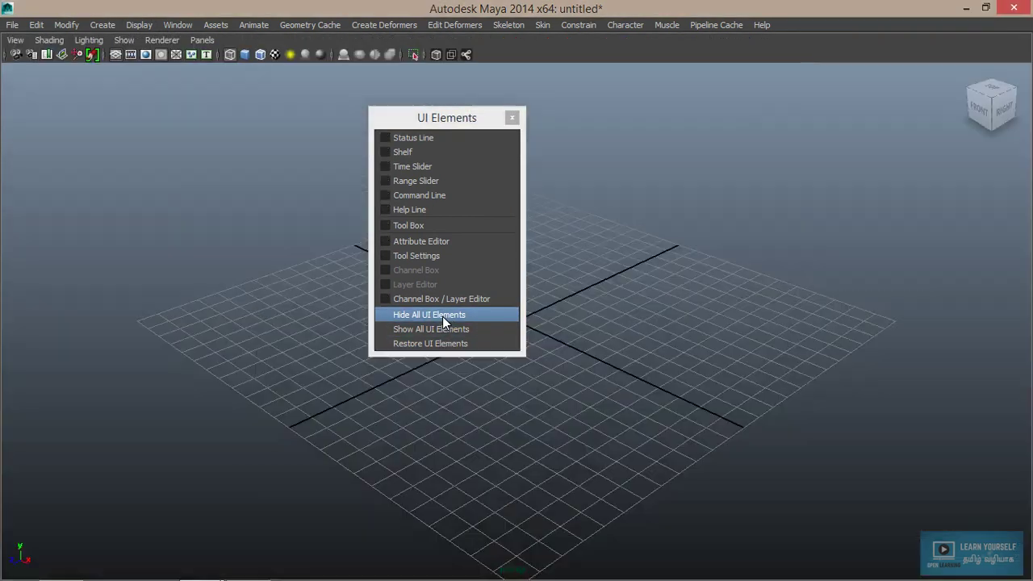
Move the floating UI Elements window to the upper right and turn the Status Line back on
left_click_drag(429, 114, 883, 127)
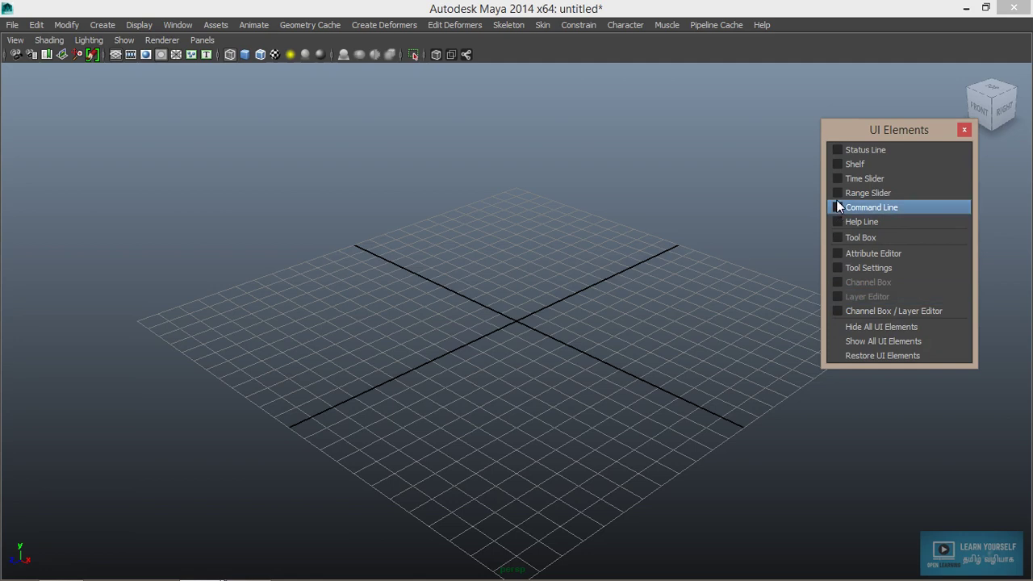
left_click(837, 151)
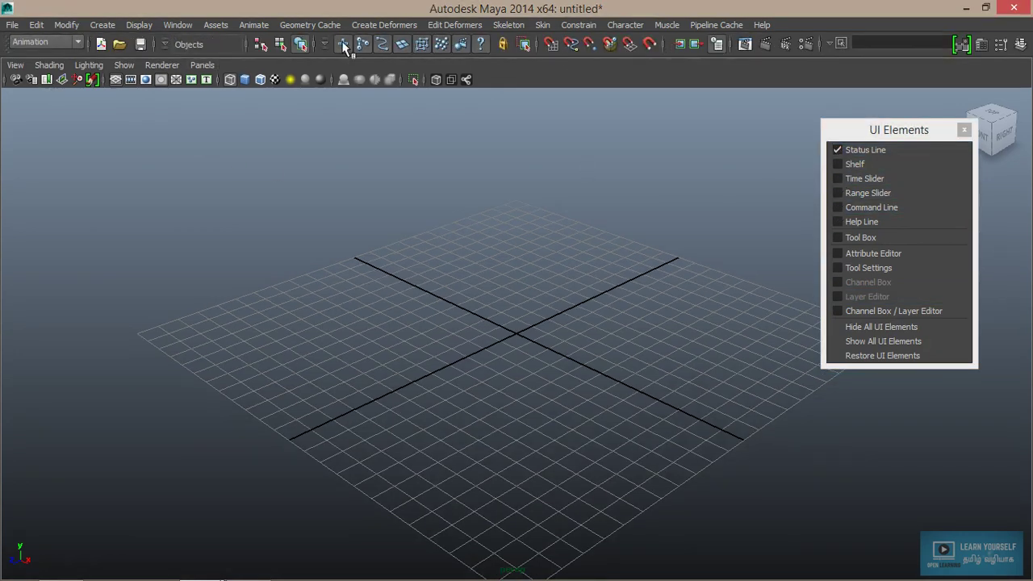
Switch the menu set from Animation to Polygons after glancing at the Create menu
left_click(837, 149)
left_click(836, 149)
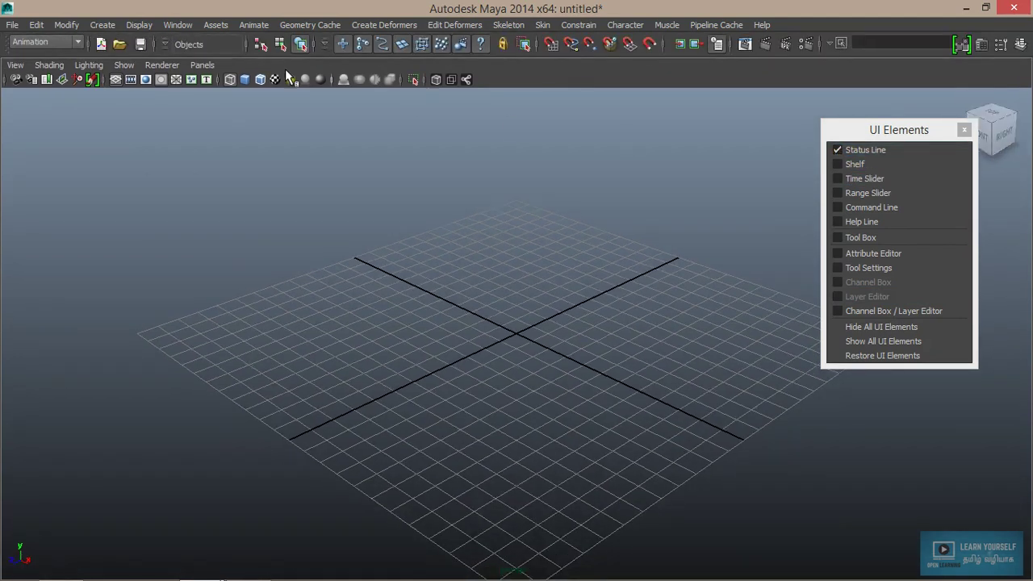
left_click(45, 43)
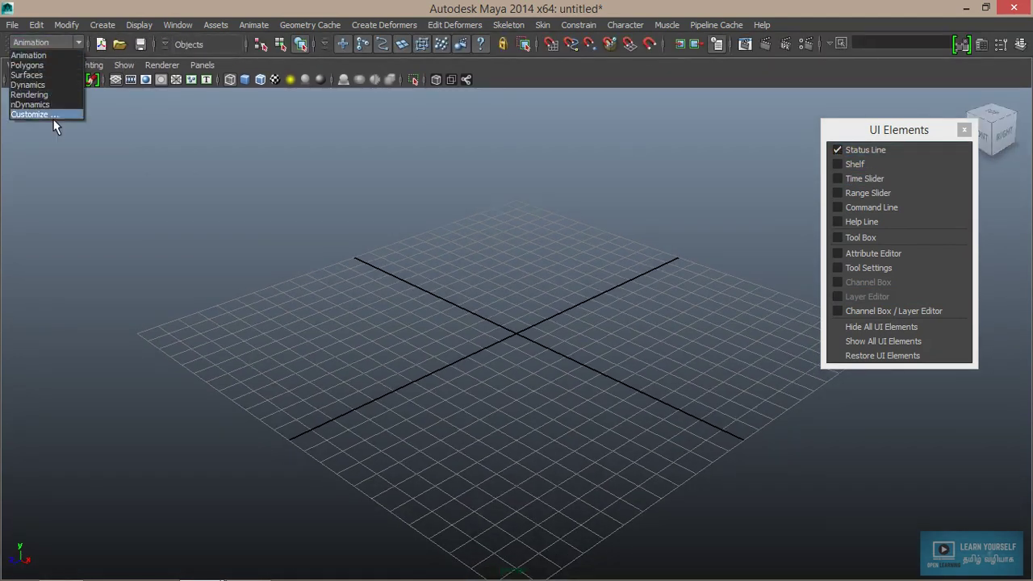
left_click(171, 172)
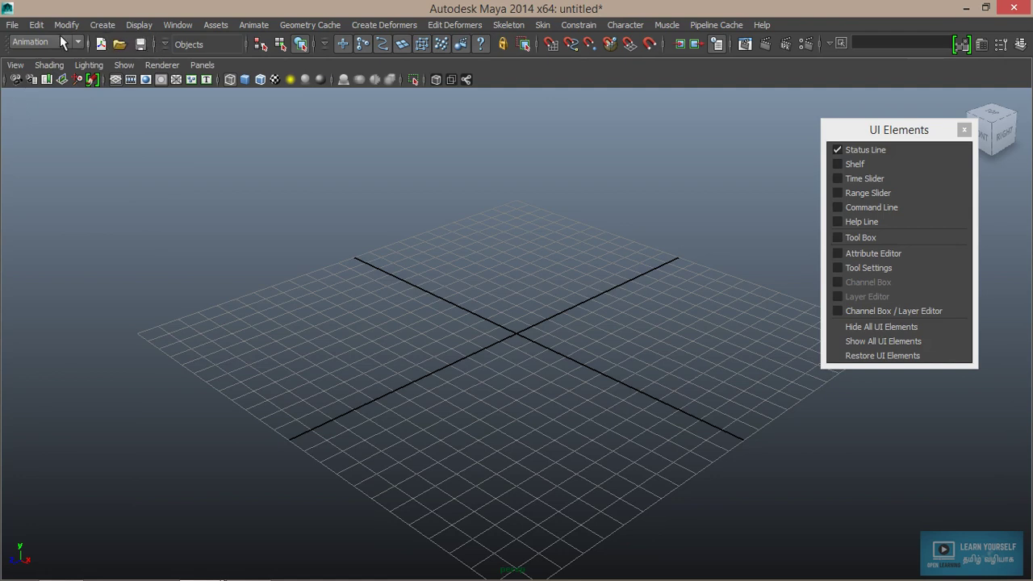
left_click(12, 25)
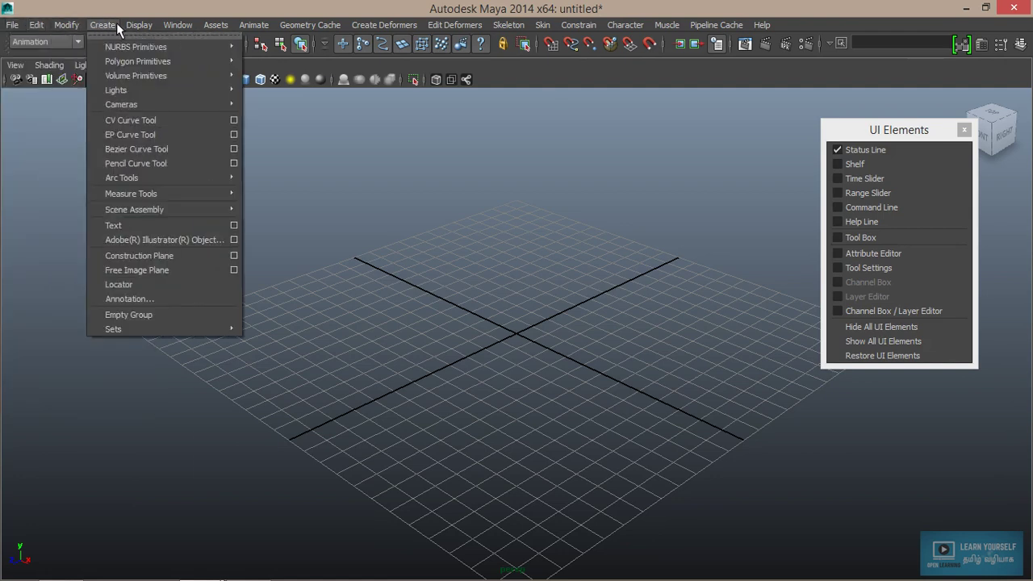
left_click(52, 42)
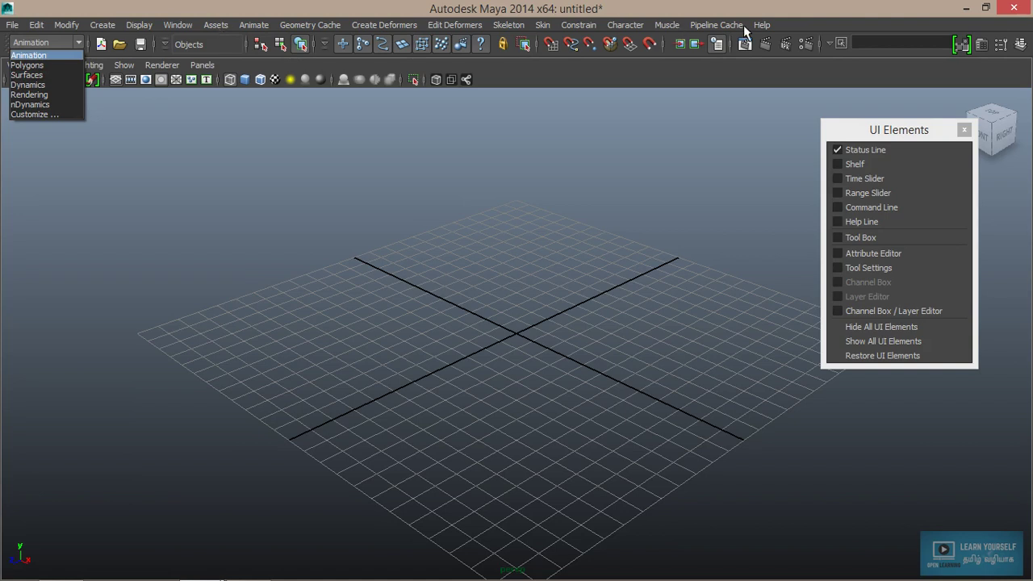
left_click(41, 68)
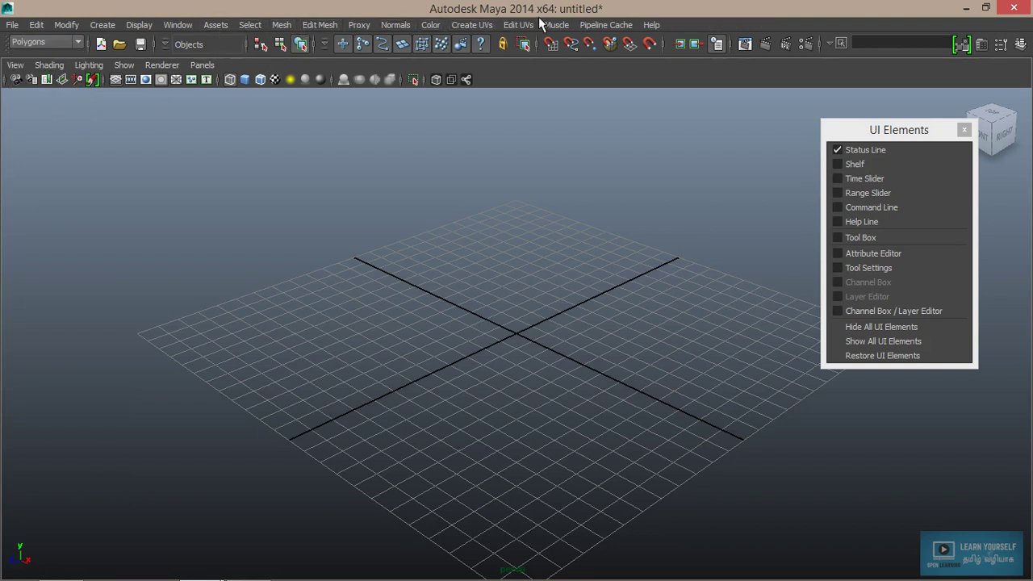
Browse the Mesh and Edit Mesh menus, then switch the menu set back to Animation
left_click(321, 24)
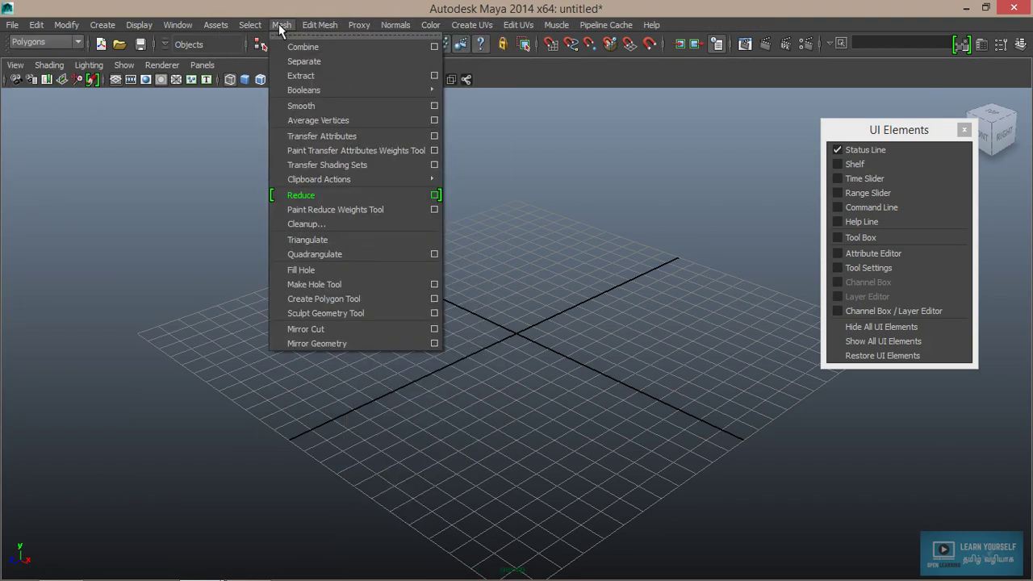
left_click(282, 25)
left_click(252, 25)
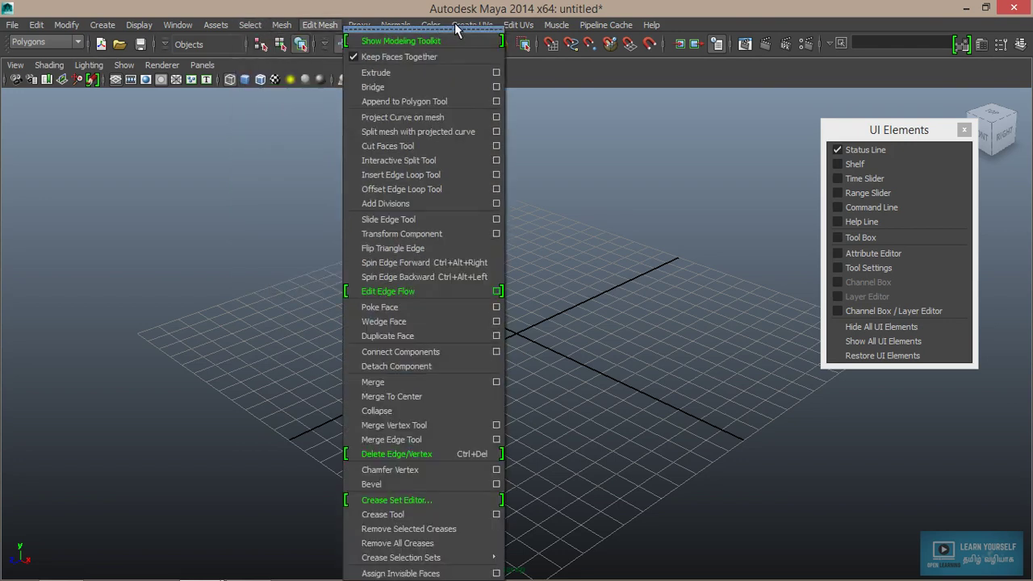
left_click(41, 45)
left_click(32, 61)
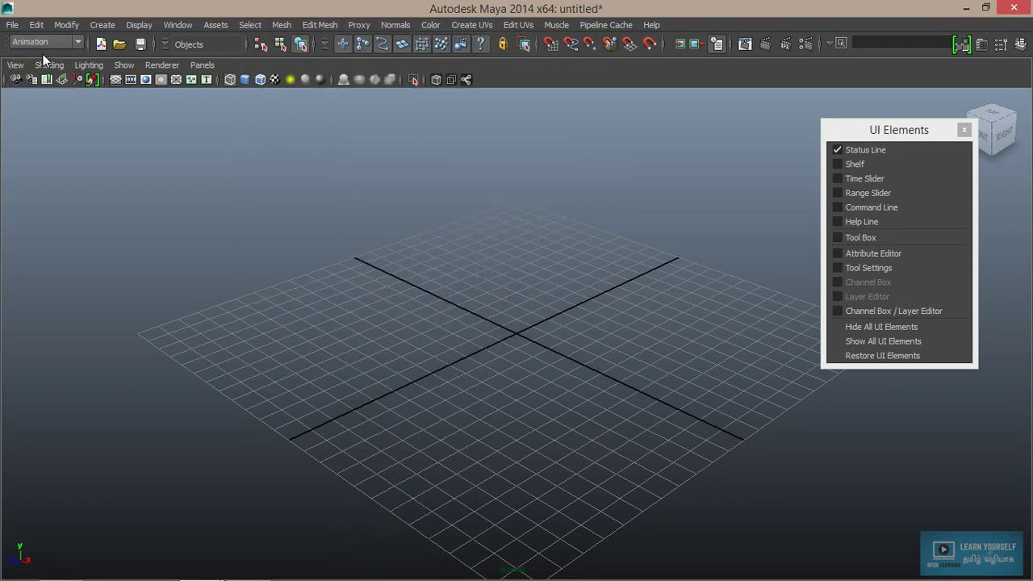
left_click(266, 24)
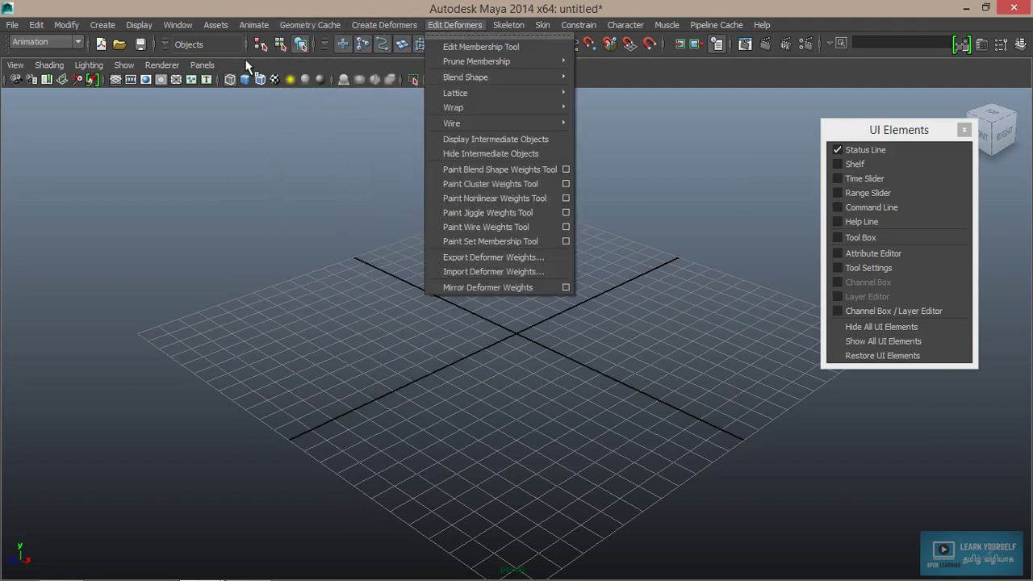
Cycle the menu set through Surfaces and Polygons, ending on Animation
left_click(44, 43)
left_click(41, 75)
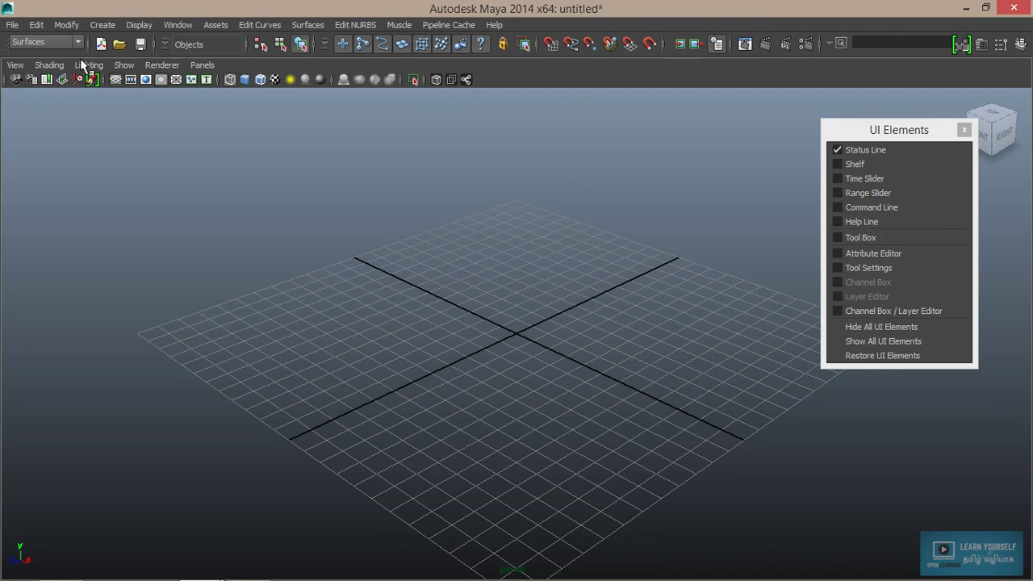
left_click(39, 41)
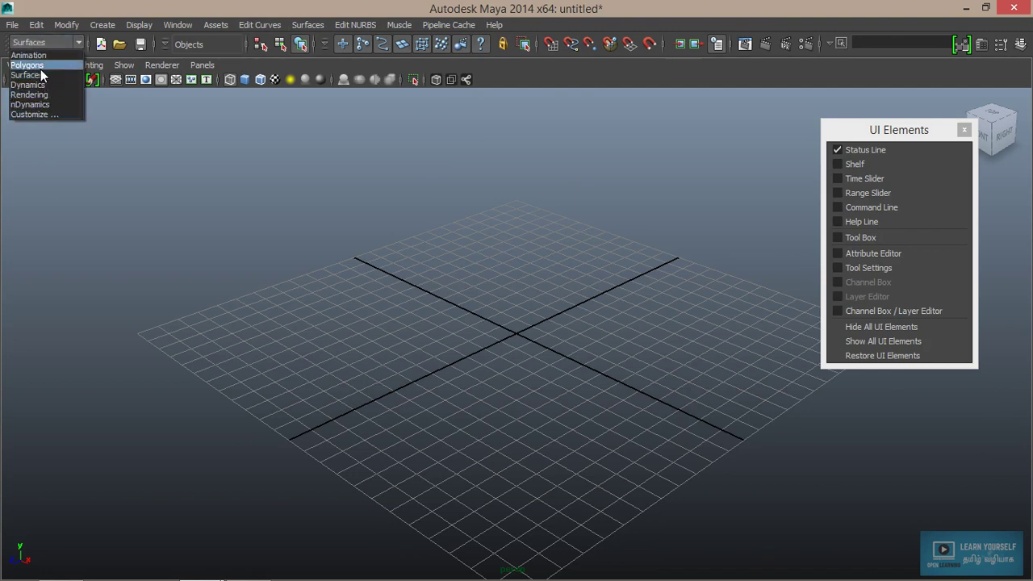
left_click(39, 66)
left_click(50, 38)
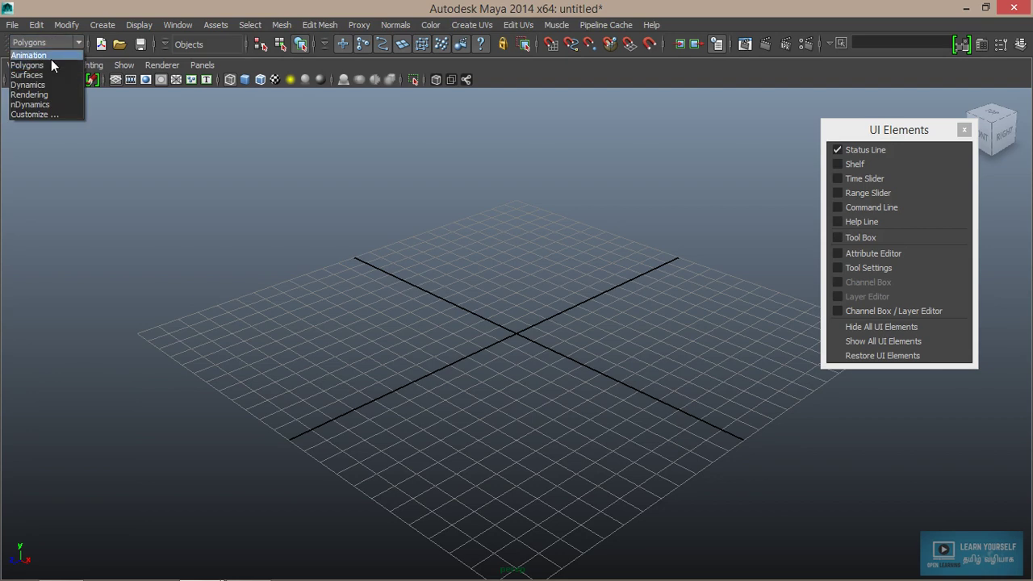
left_click(51, 59)
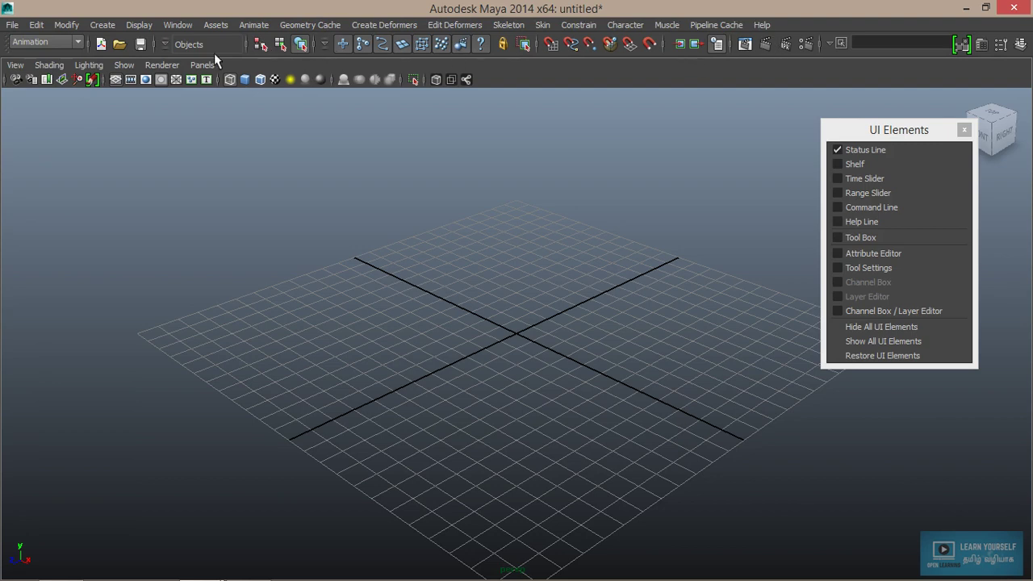
left_click(91, 47)
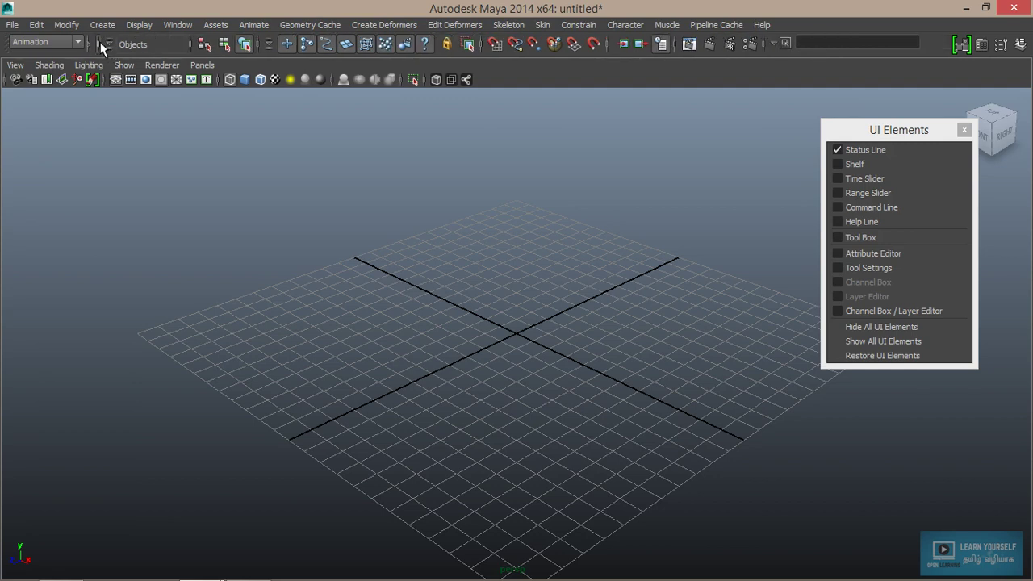
left_click(102, 42)
left_click(89, 44)
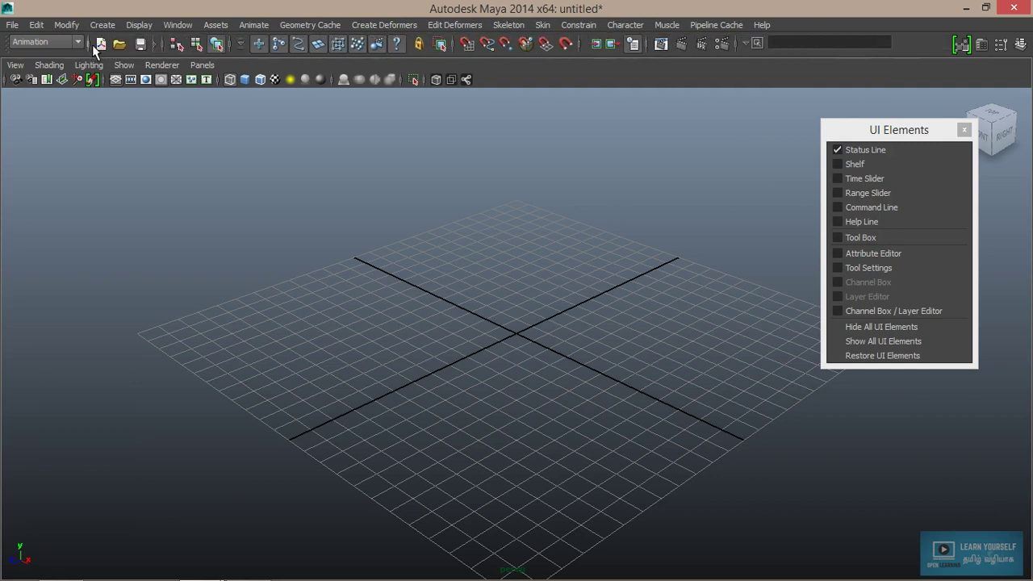
left_click(153, 44)
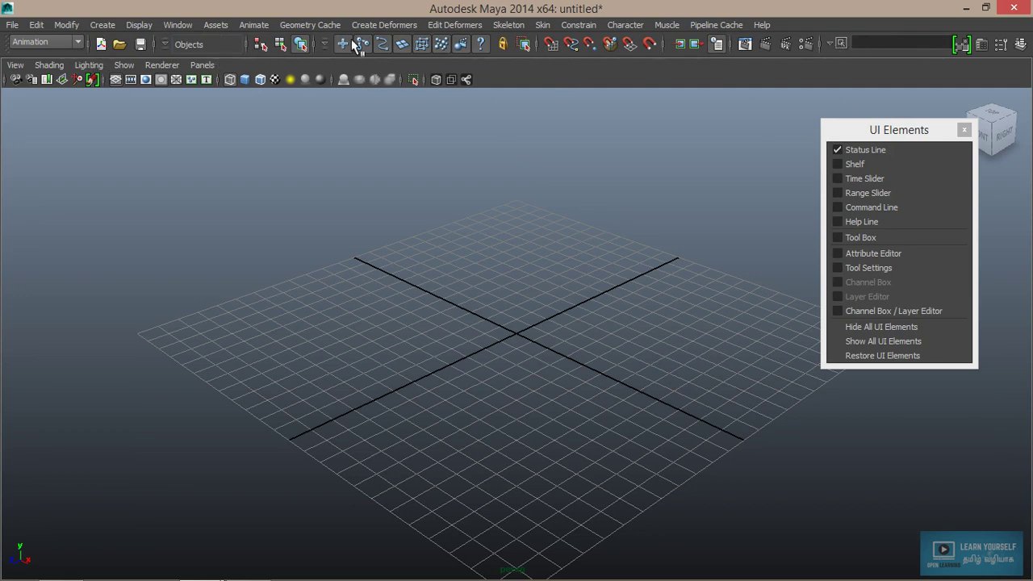
left_click(836, 164)
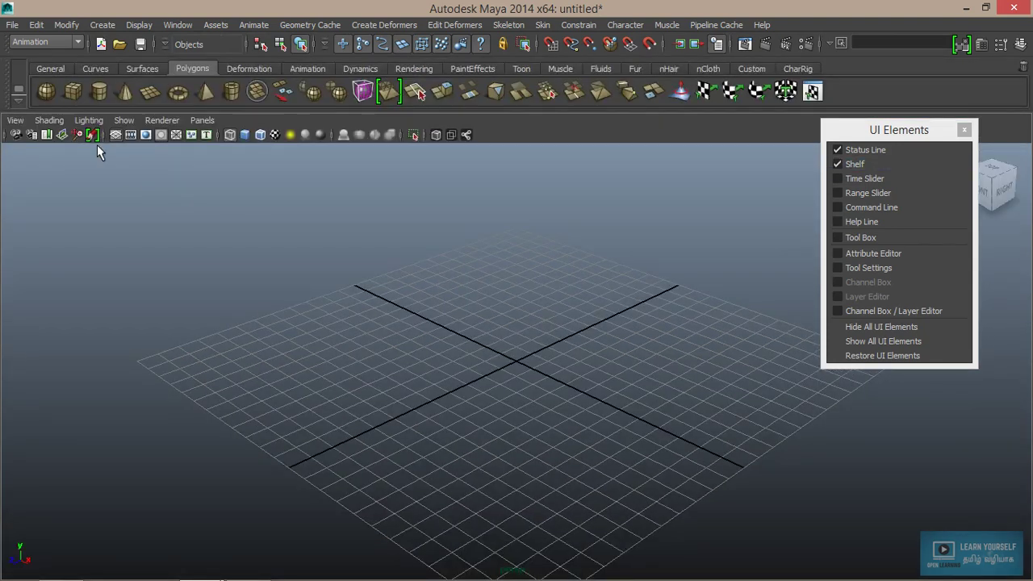
Step through the General, Curves, Surfaces, Polygons, Deformation, Animation, Rendering and Muscle shelves, ending on Custom
left_click_drag(856, 132, 861, 156)
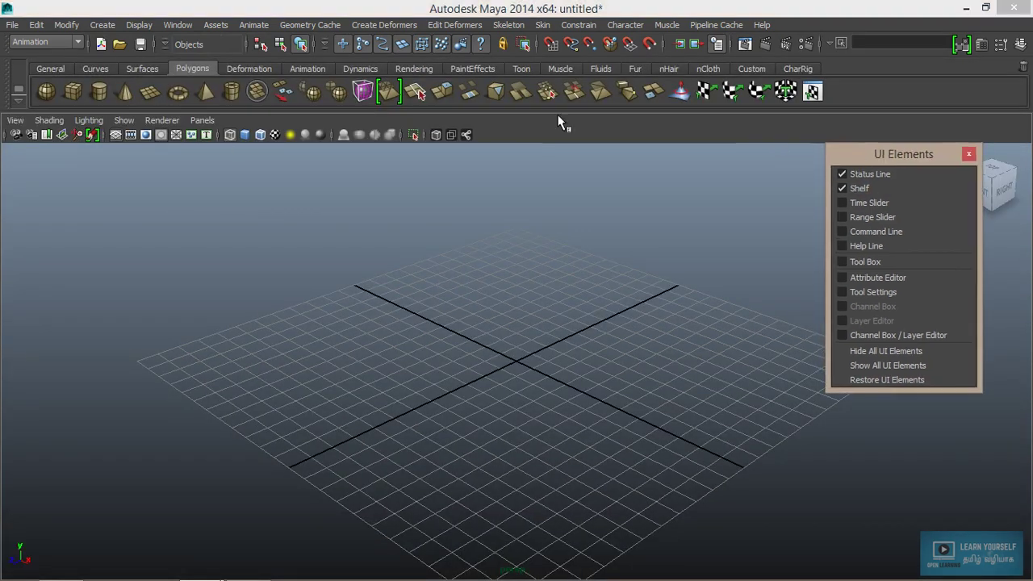
left_click(49, 69)
left_click(96, 68)
left_click(137, 68)
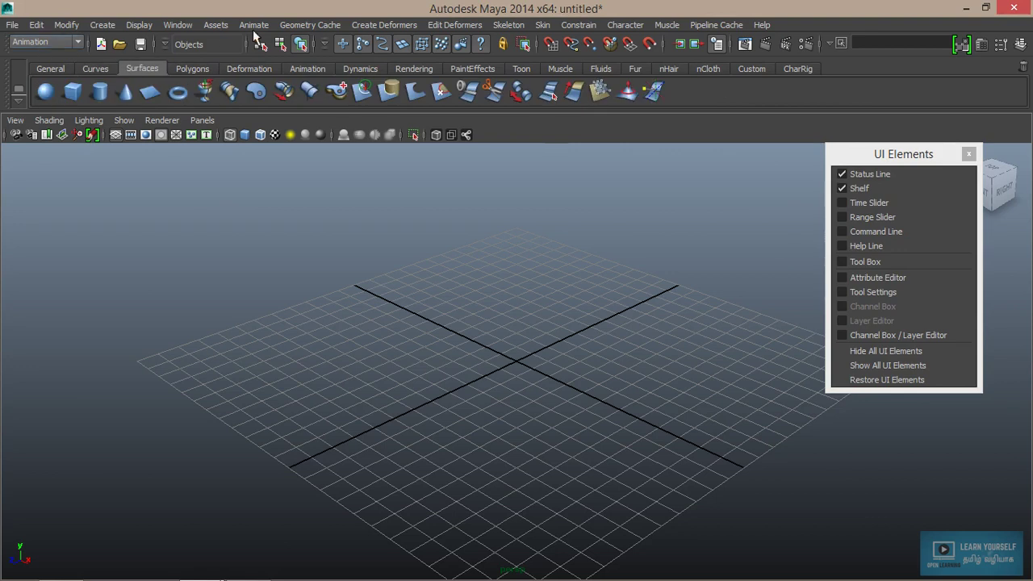
left_click(201, 68)
left_click(247, 68)
left_click(307, 69)
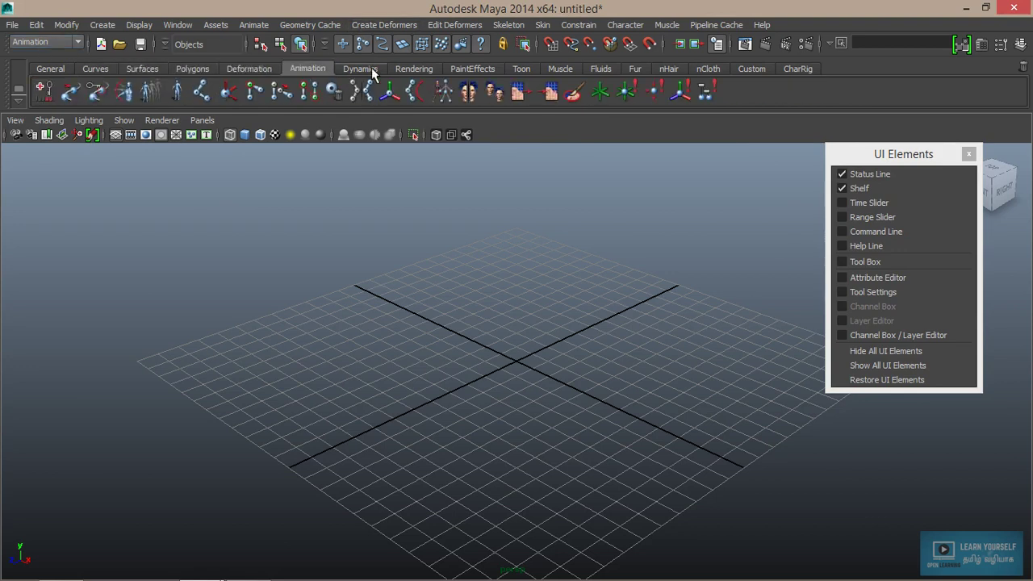
left_click(414, 69)
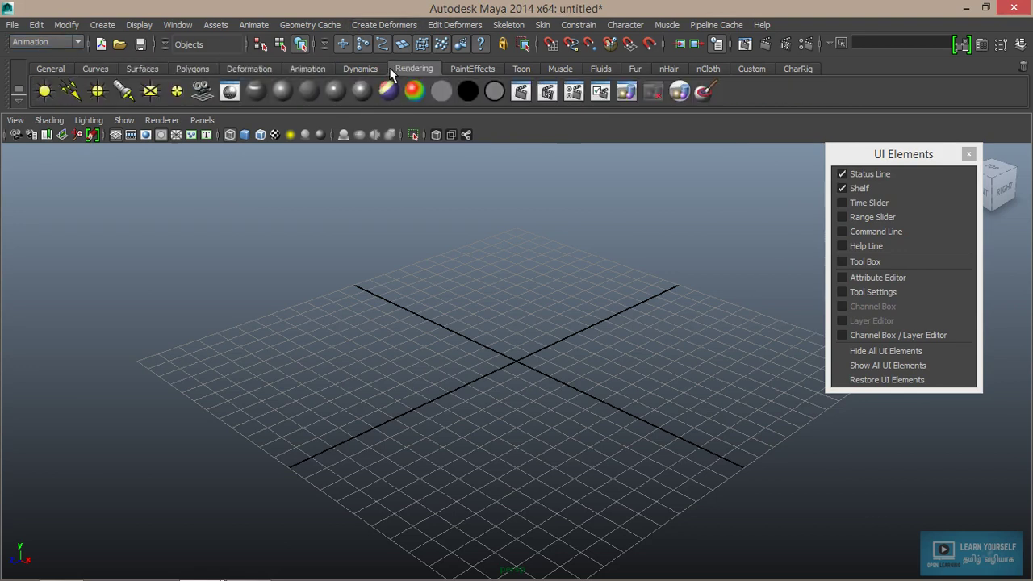
left_click(559, 70)
left_click(45, 70)
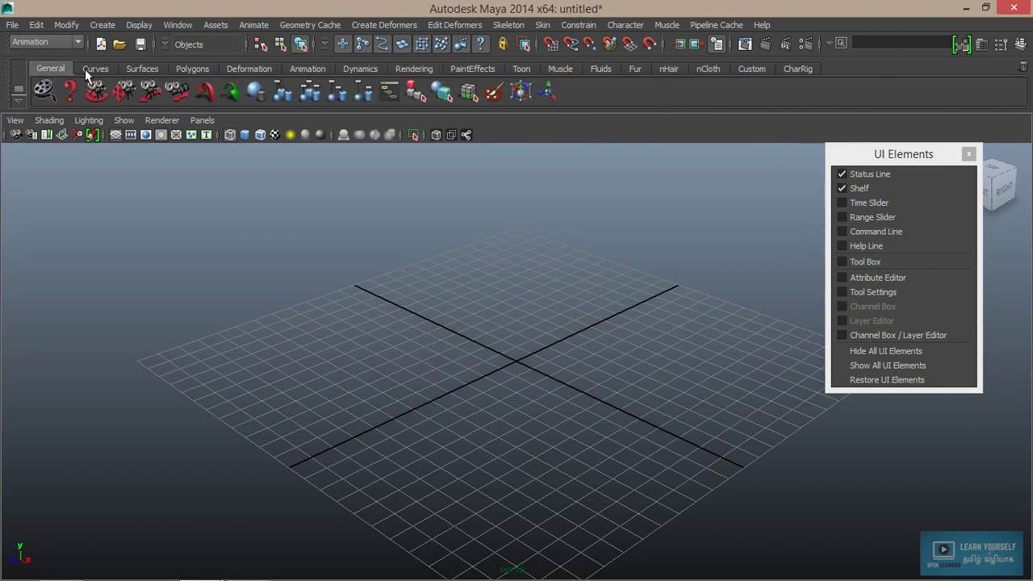
left_click(751, 69)
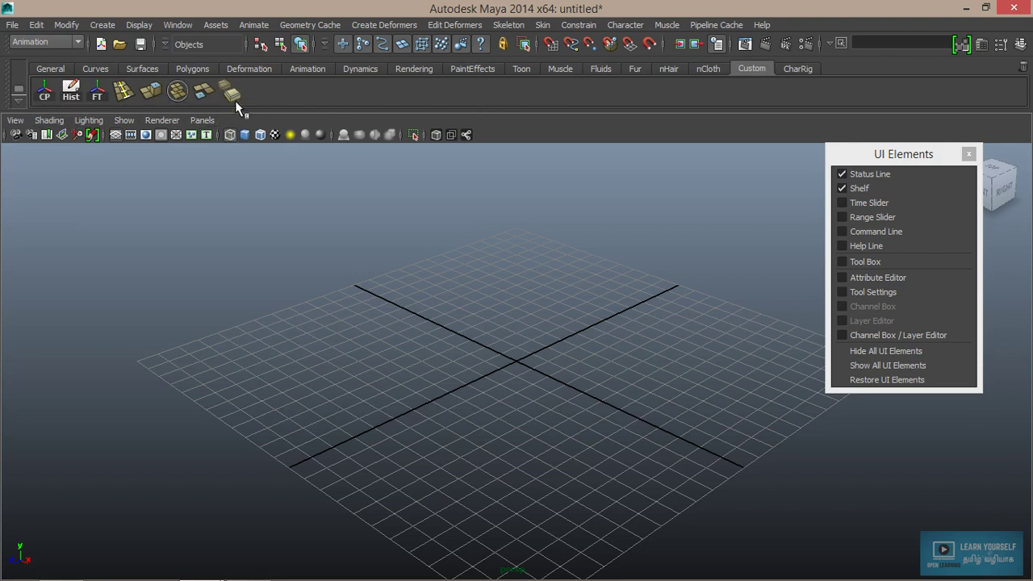
Add a Blend Shape shortcut from the Create Deformers menu after the Lattice icon on the Custom shelf
left_click(137, 25)
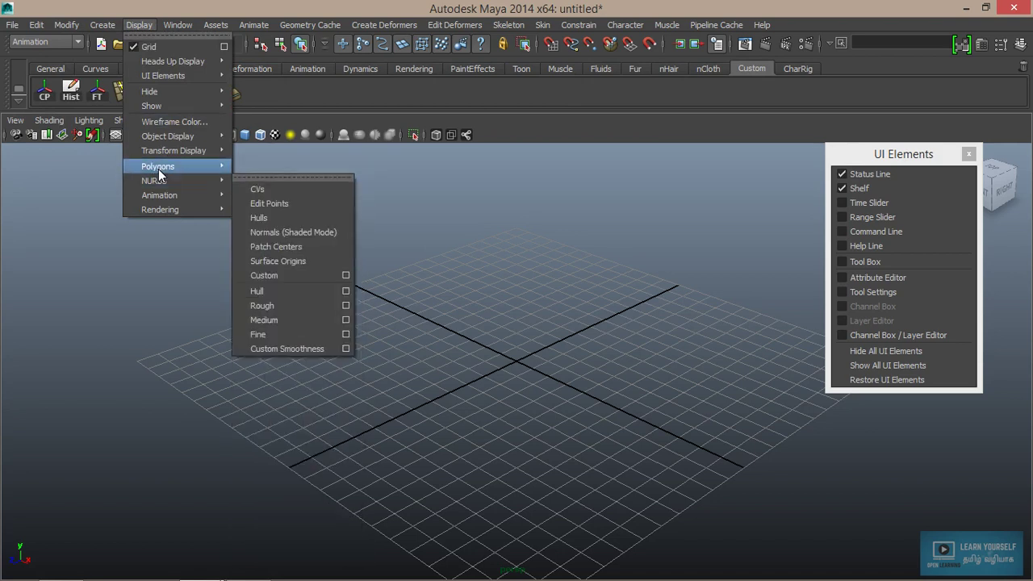
mouse_move(158, 166)
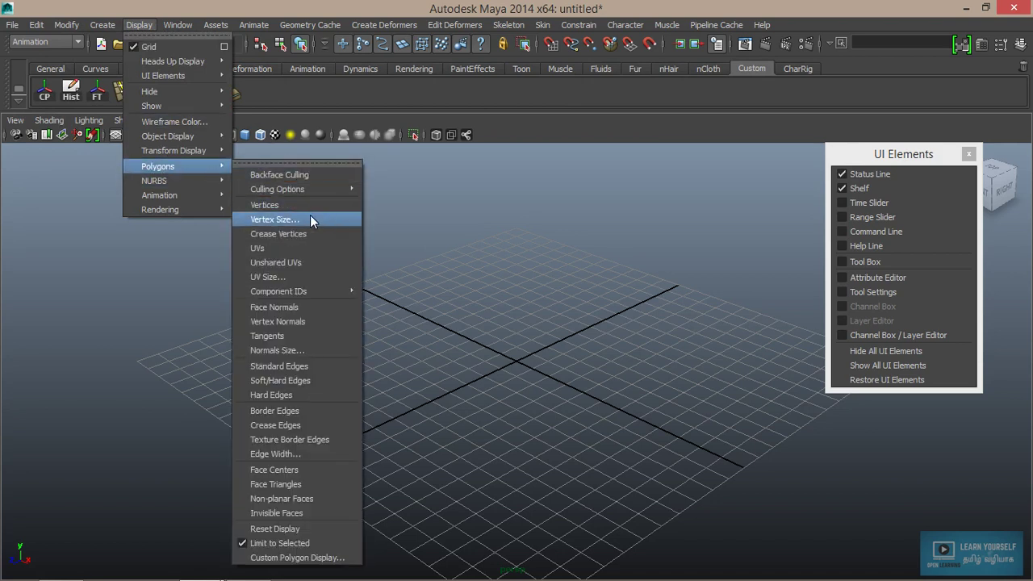
left_click(361, 25)
left_click(361, 25)
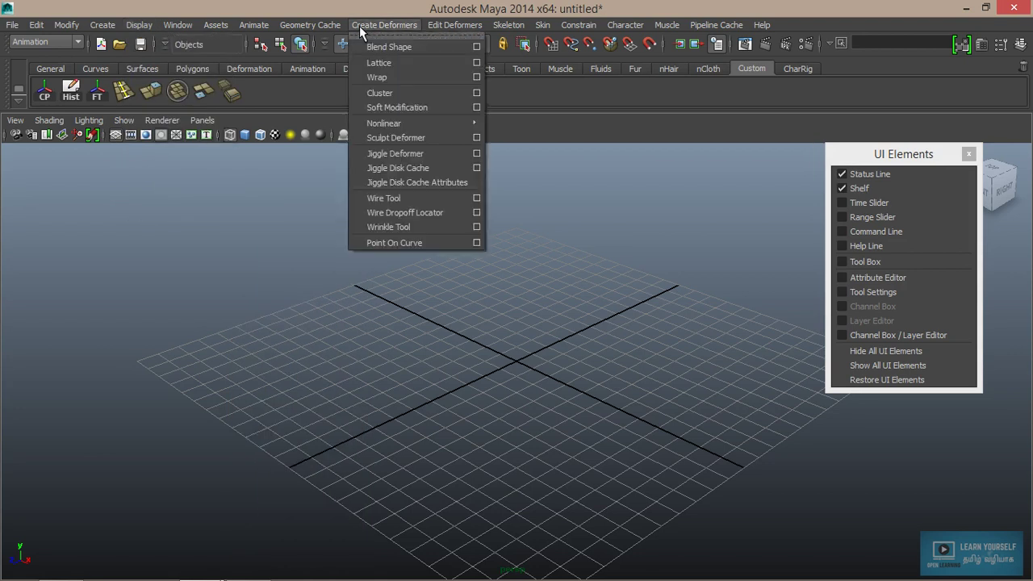
left_click(379, 68, "ctrl+shift")
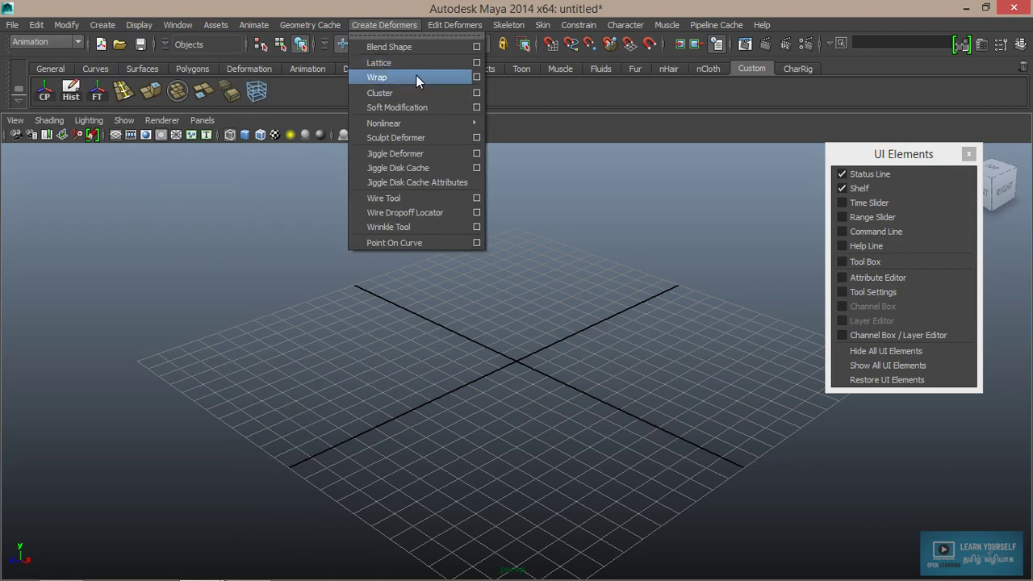
left_click(408, 47, "ctrl+shift")
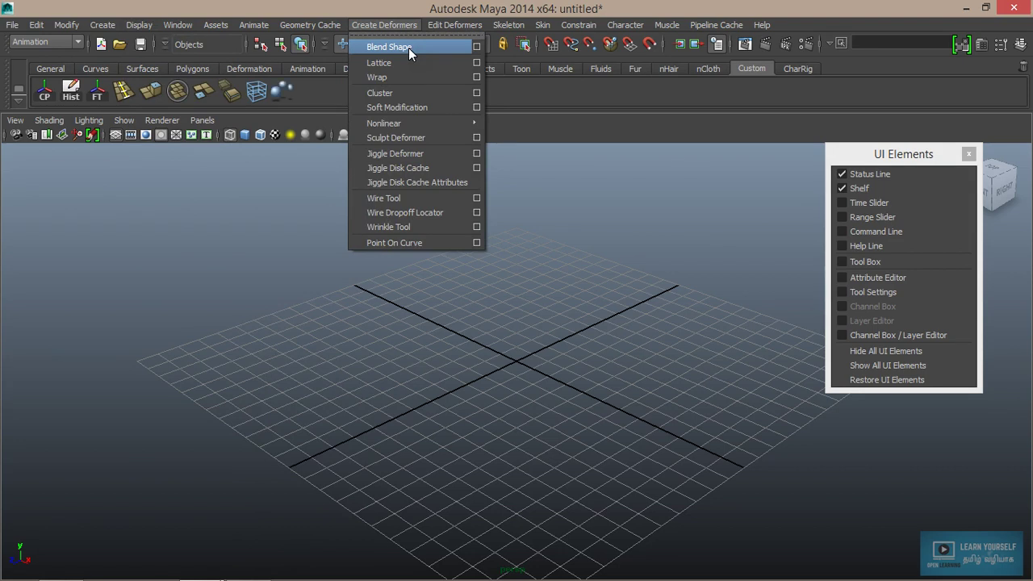
left_click(310, 96)
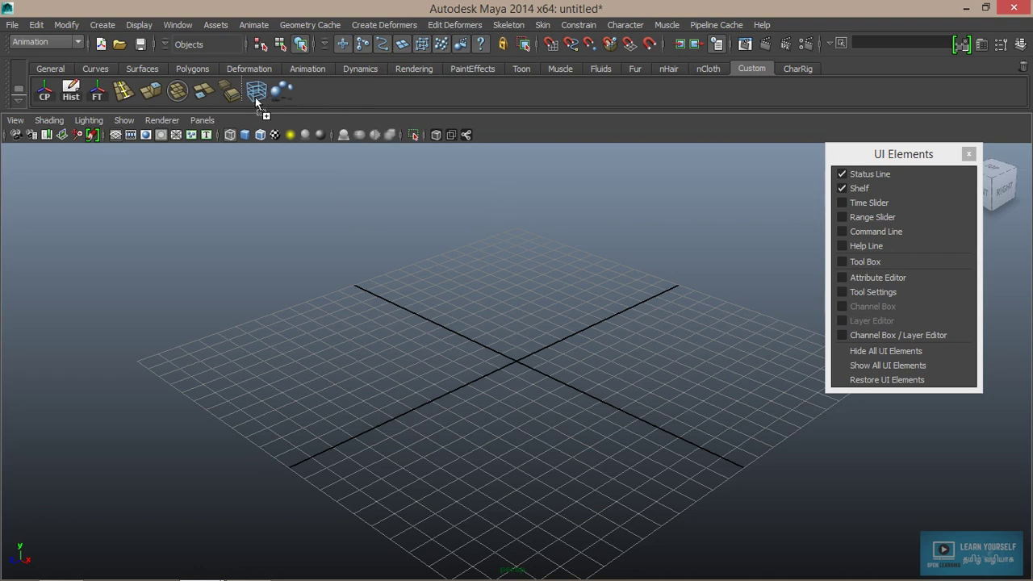
Drag the spheres and wireframe-cube shortcuts off the Custom shelf onto the trash can
mouse_move(194, 95)
middle_mouse_down()
mouse_move(235, 97)
mouse_move(227, 101)
middle_mouse_up()
middle_click_drag(229, 97, 951, 85)
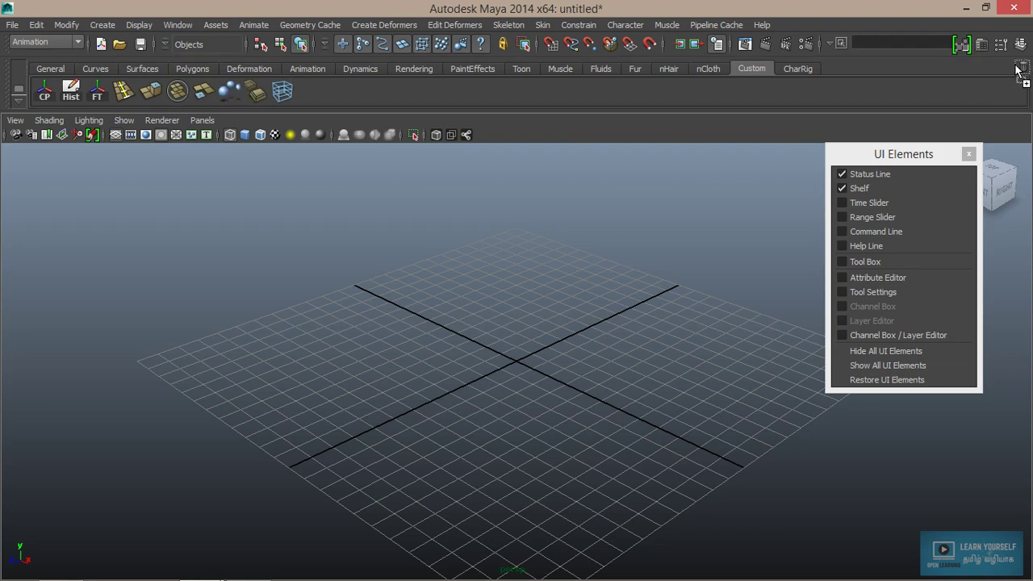
middle_click_drag(1018, 71, 1021, 72)
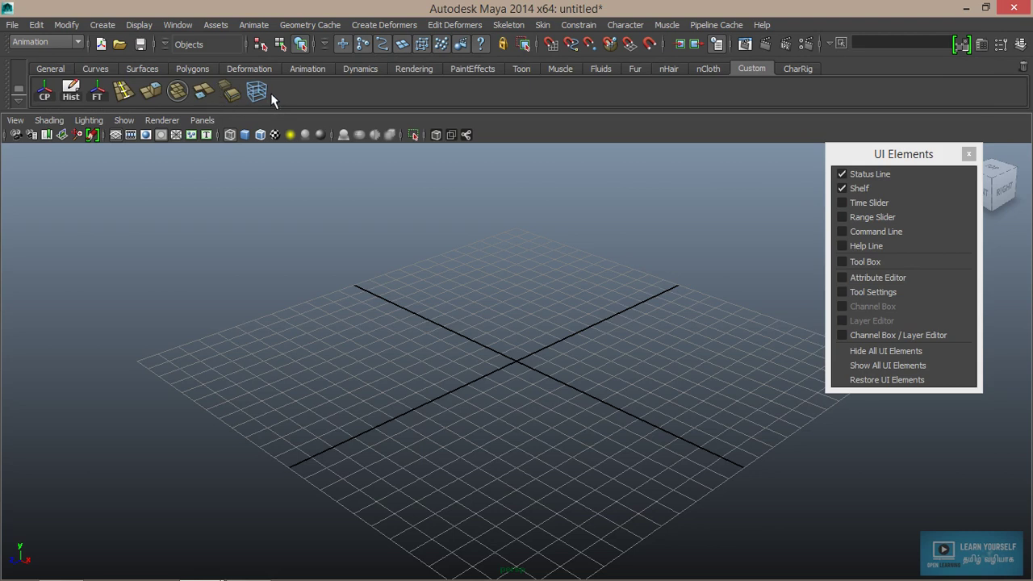
middle_click_drag(260, 92, 1022, 71)
Create a new shelf named ModelTool
left_click(18, 101)
mouse_move(68, 142)
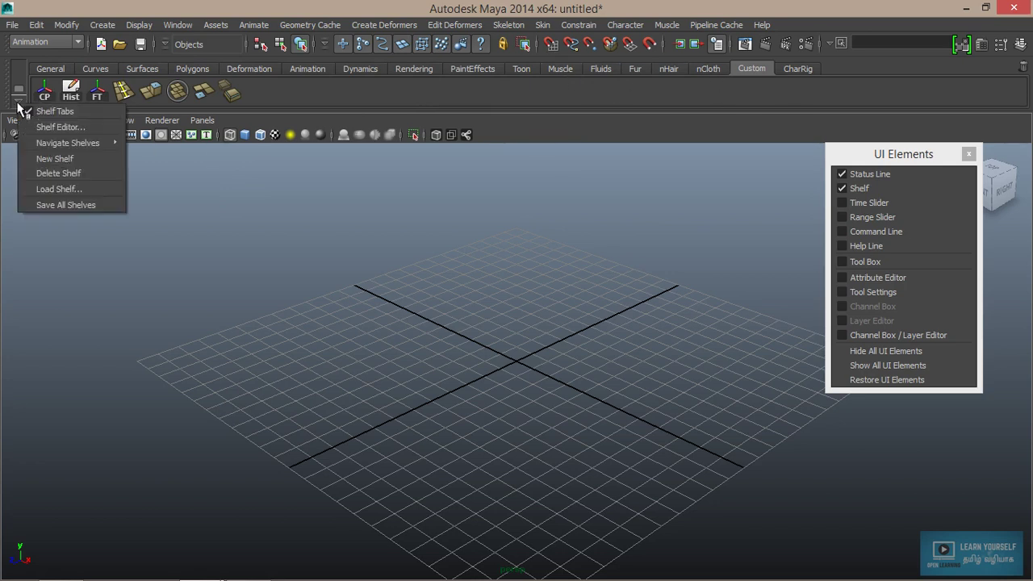
left_click(82, 160)
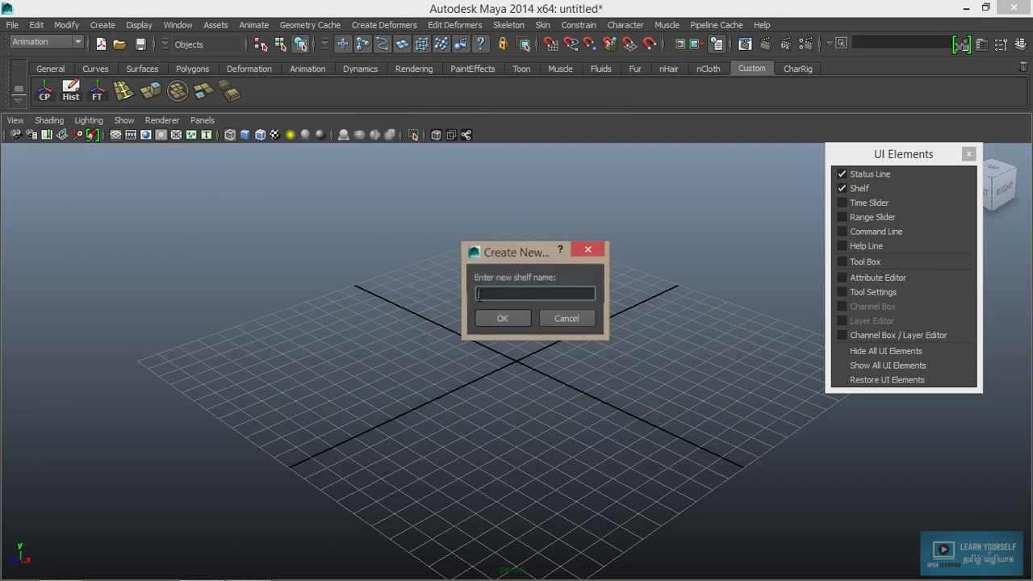
type("ModelToo")
key("BackSpace")
type("l")
left_click(511, 317)
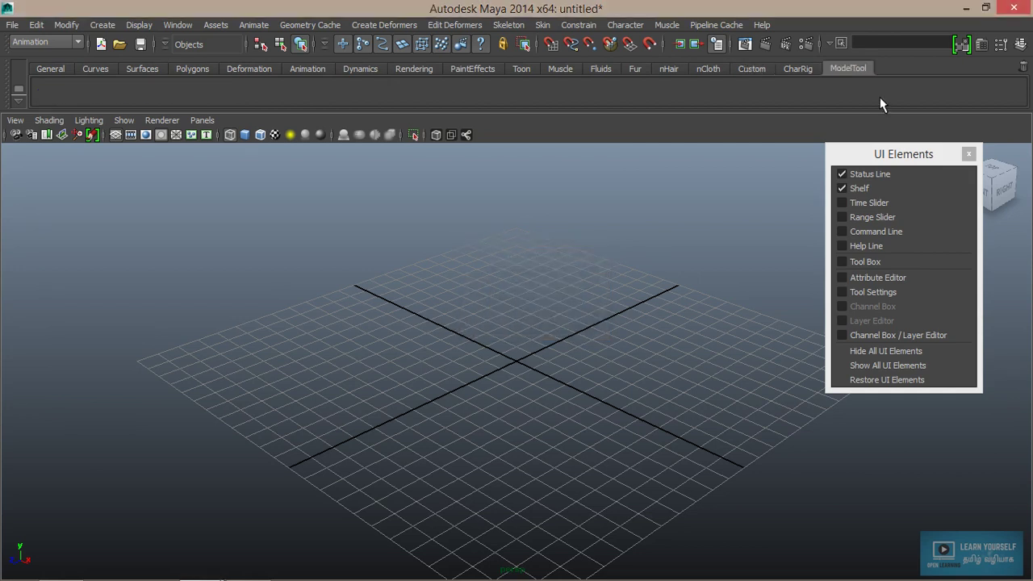
Add CP, Cut, Copy and Paste shortcuts from the Modify and Edit menus to ModelTool
left_click(64, 27)
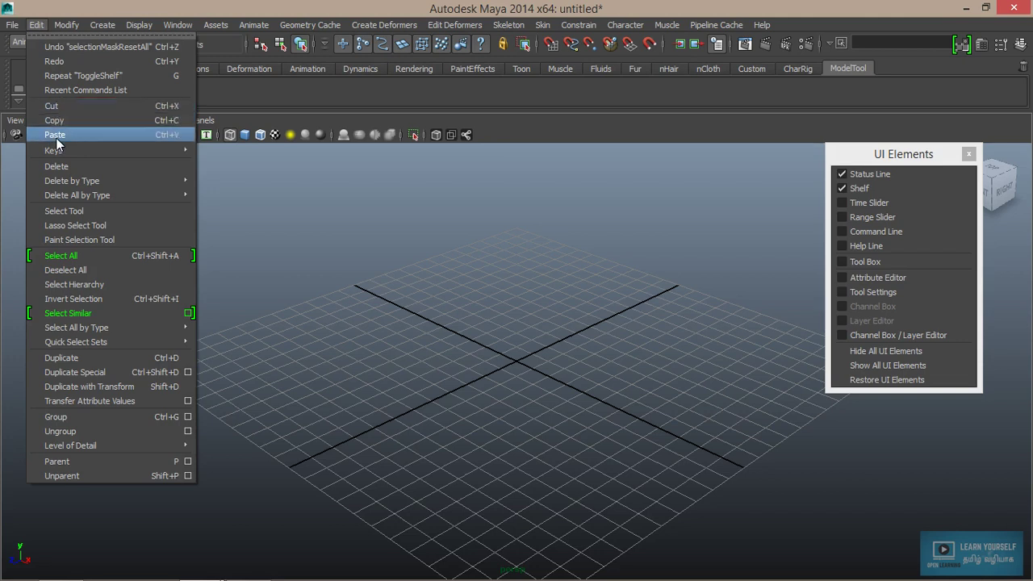
left_click(261, 91)
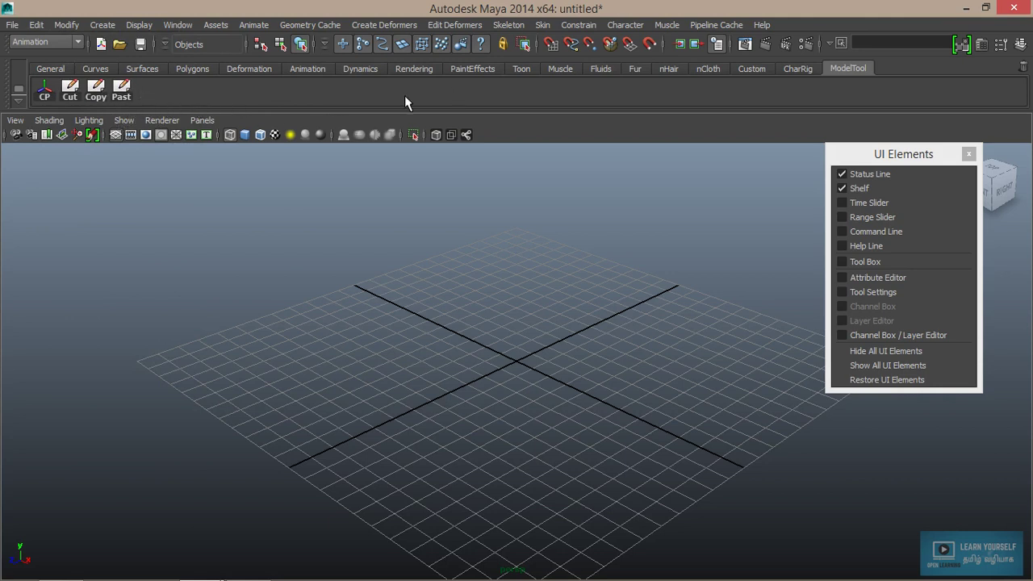
left_click(18, 101)
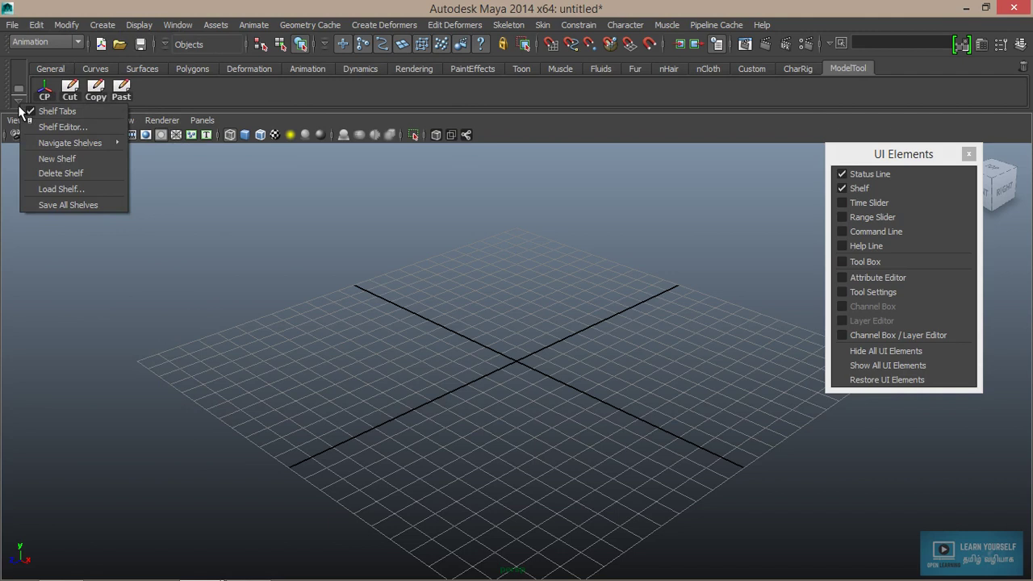
Delete the ModelTool shelf, confirming with OK, and turn on the Time Slider
left_click(64, 174)
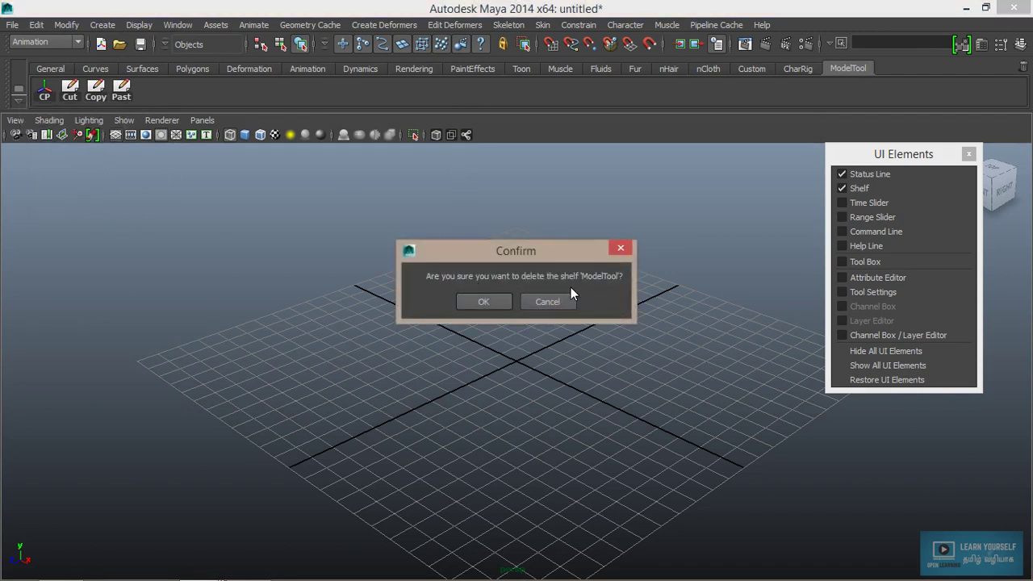
left_click(475, 302)
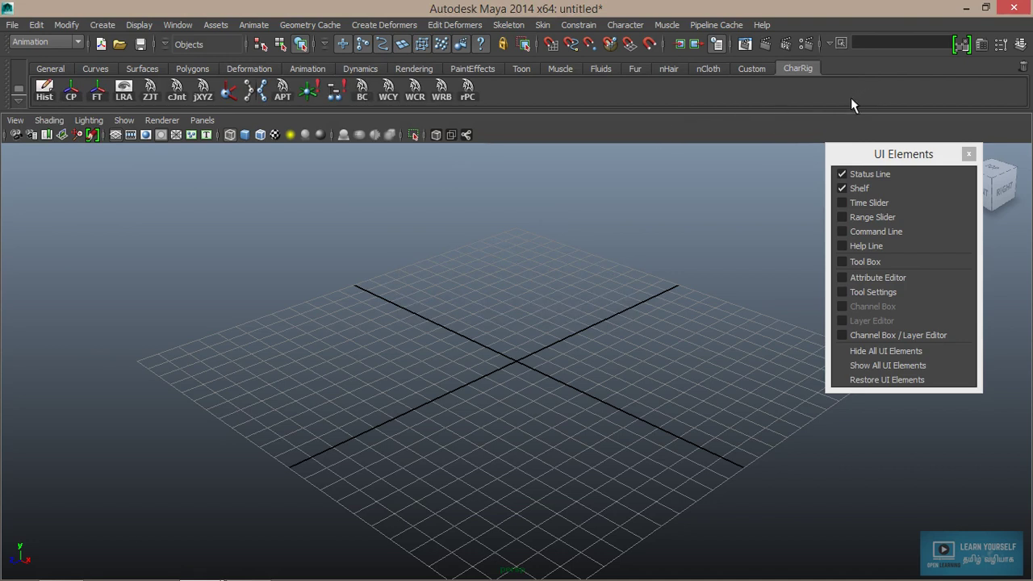
left_click(843, 203)
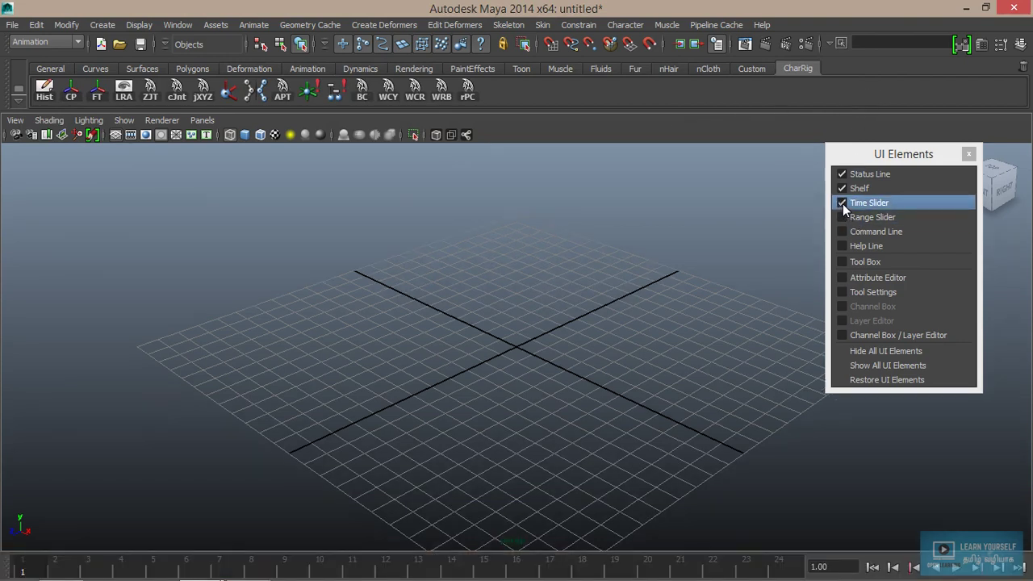
Scrub the timeline to frame 23 and turn on the Range Slider beneath it
mouse_move(48, 573)
left_mouse_down()
mouse_move(767, 578)
mouse_move(56, 574)
mouse_move(150, 575)
left_mouse_up()
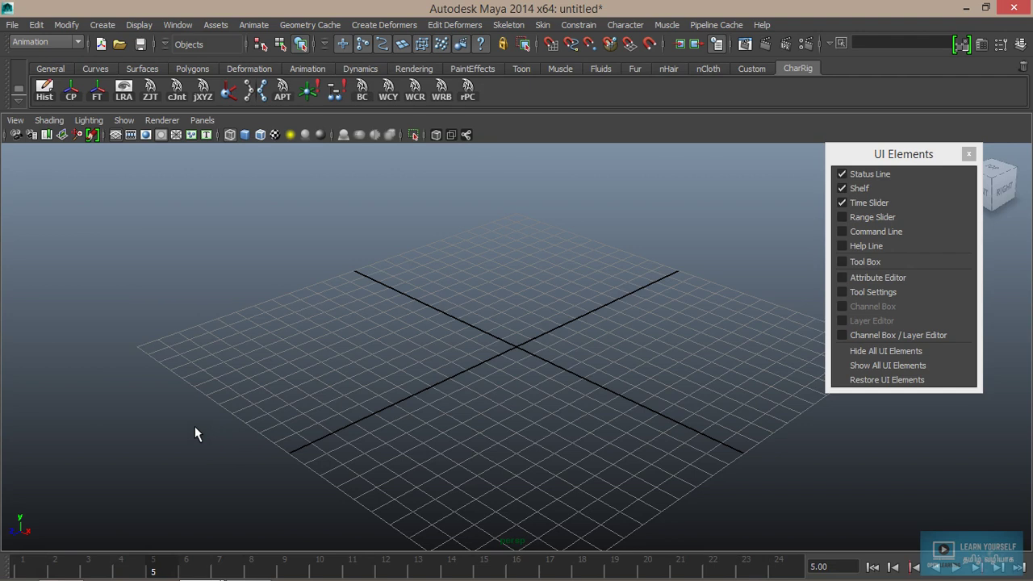
left_click_drag(33, 571, 768, 567)
left_click(840, 217)
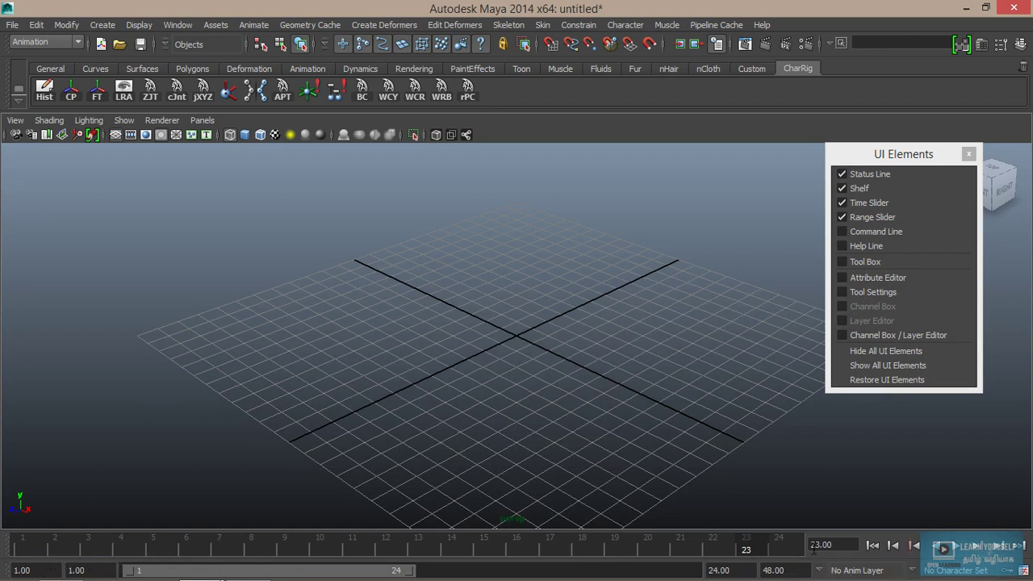
left_click(842, 544)
double_click(842, 544)
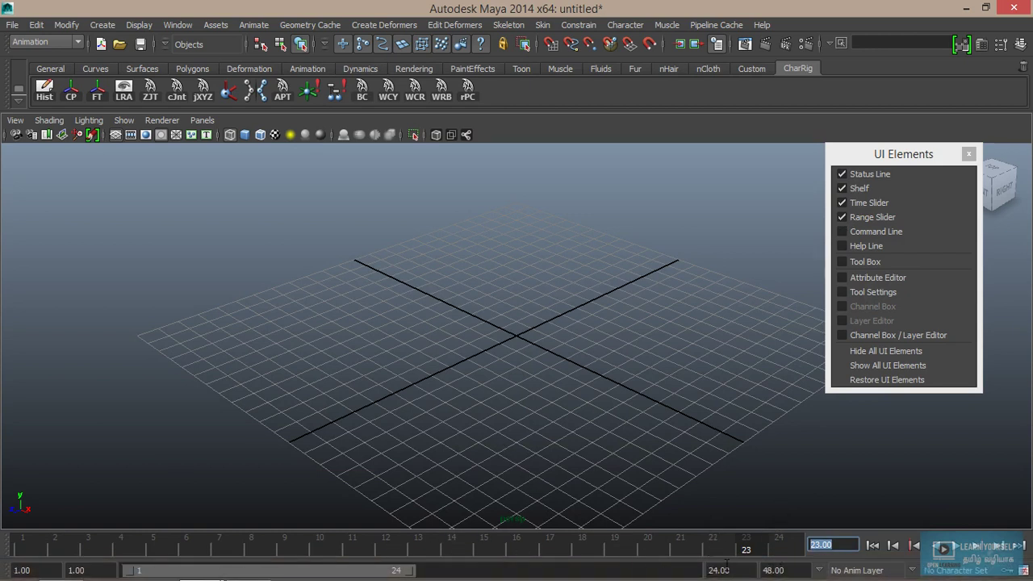
mouse_move(413, 571)
left_mouse_down()
mouse_move(505, 572)
mouse_move(406, 572)
left_mouse_up()
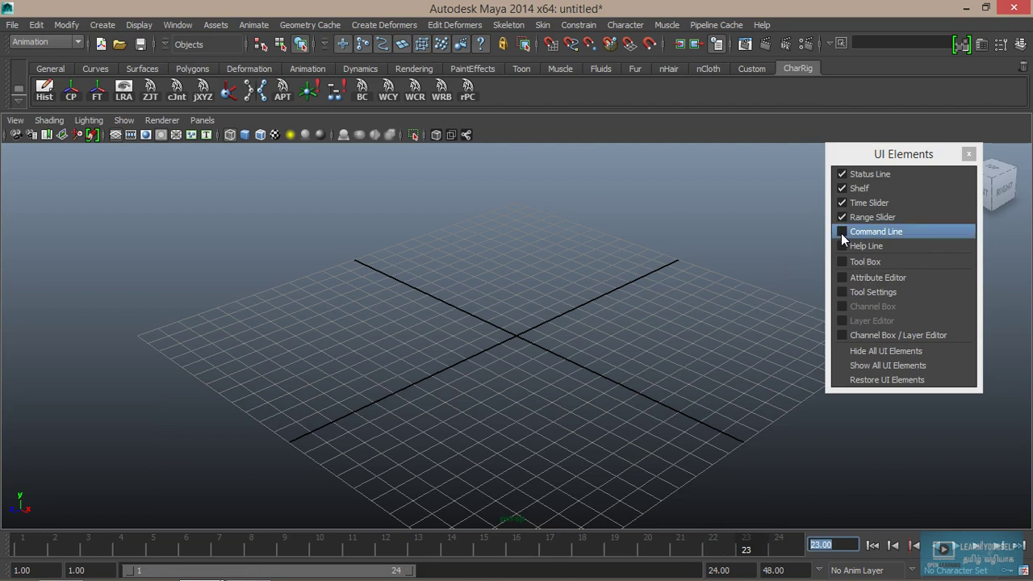
Turn on the Command Line, toggle its input from MEL to Python and back, and turn on the Help Line
left_click(842, 231)
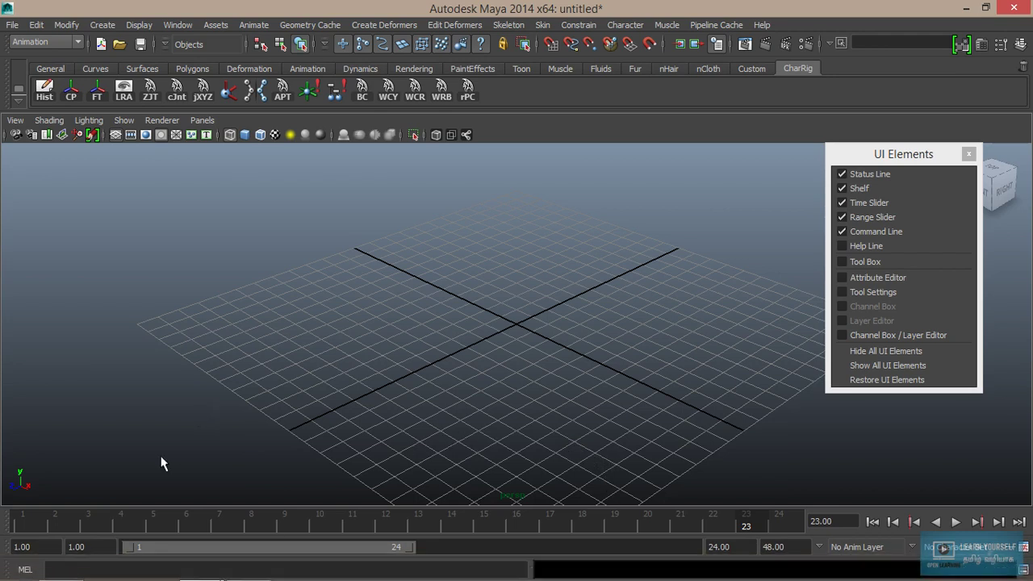
left_click(26, 570)
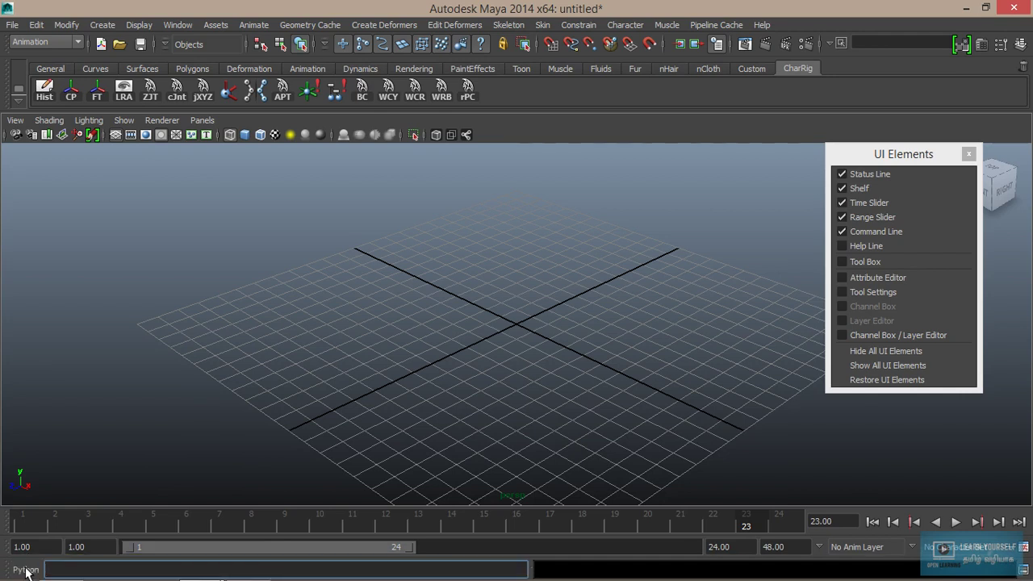
left_click(26, 570)
left_click(844, 247)
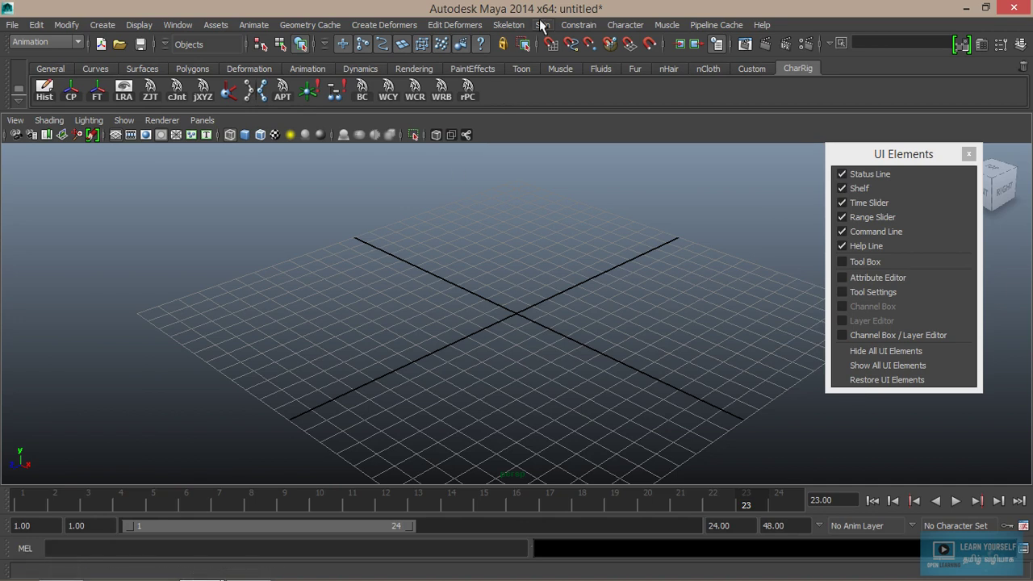
Glance at the Constrain menu, then enable the Tool Box in UI Elements
left_click(581, 26)
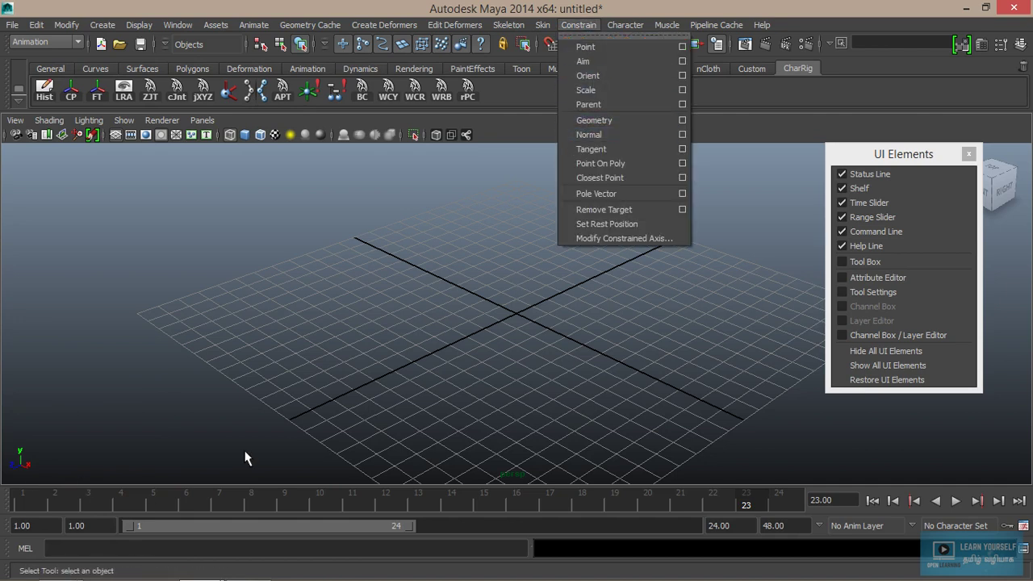
left_click(846, 263)
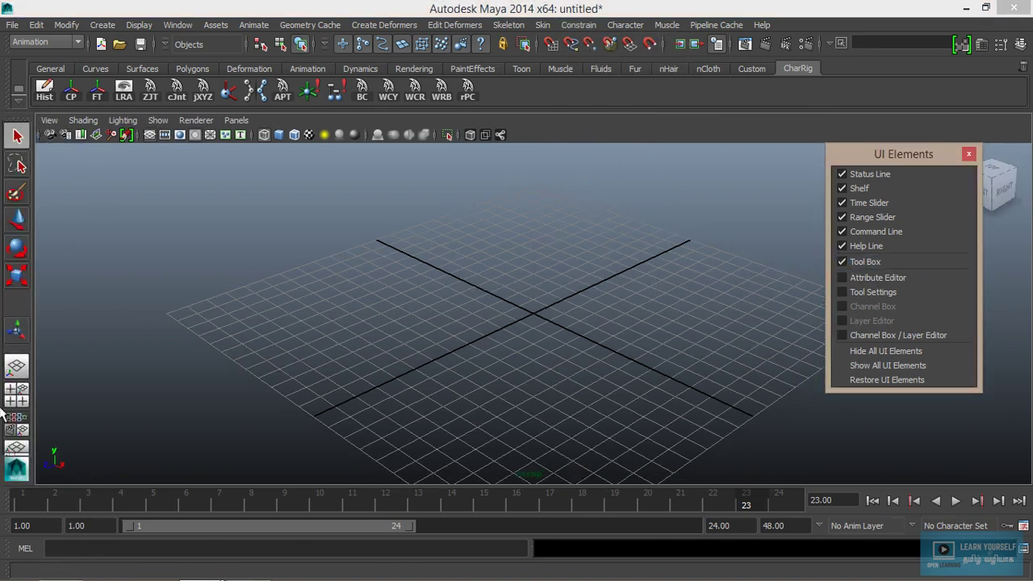
Switch through the Move, Rotate and Scale tools, finishing on Scale
left_click(18, 220)
left_click(18, 253)
left_click(18, 277)
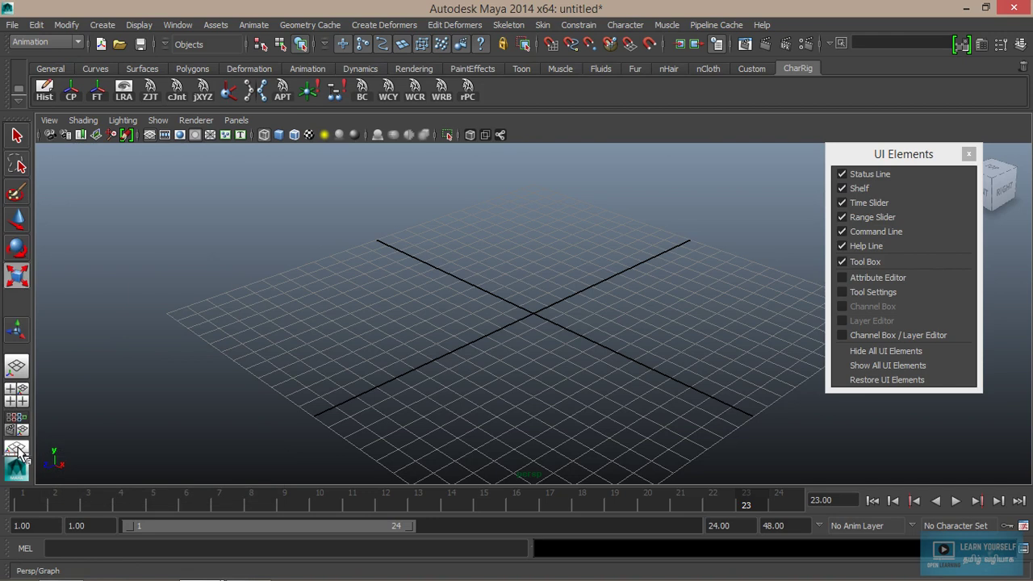
Enable the Attribute Editor and Tool Settings, then view the Rotate and Move tool settings
left_click(843, 277)
left_click_drag(878, 159, 320, 155)
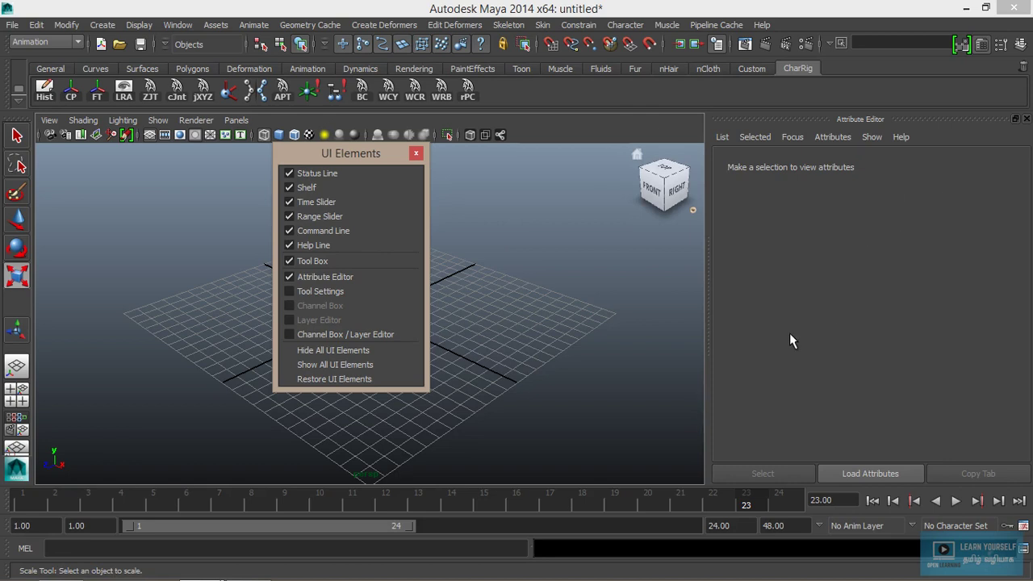
left_click(321, 292)
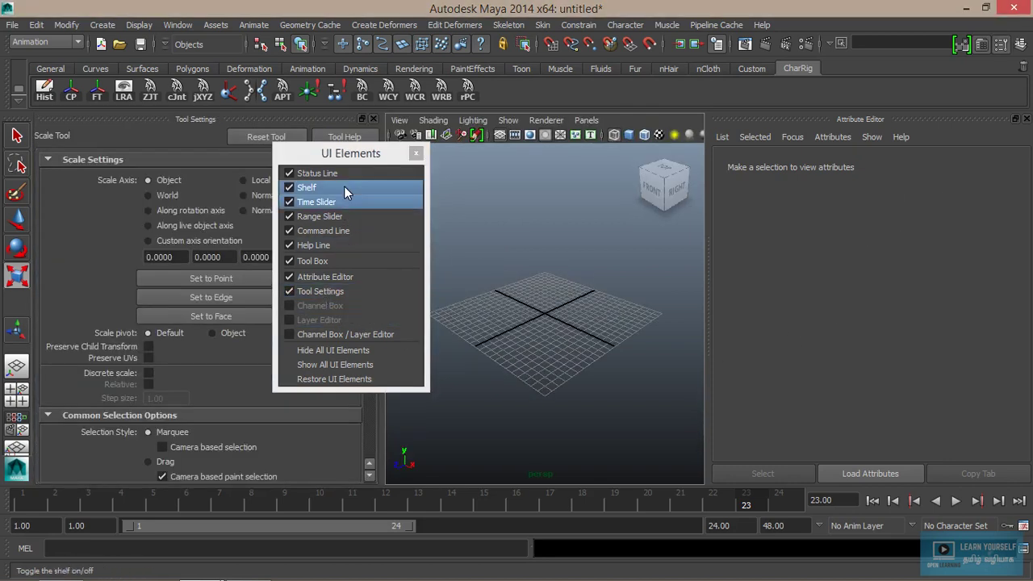
left_click_drag(346, 153, 575, 182)
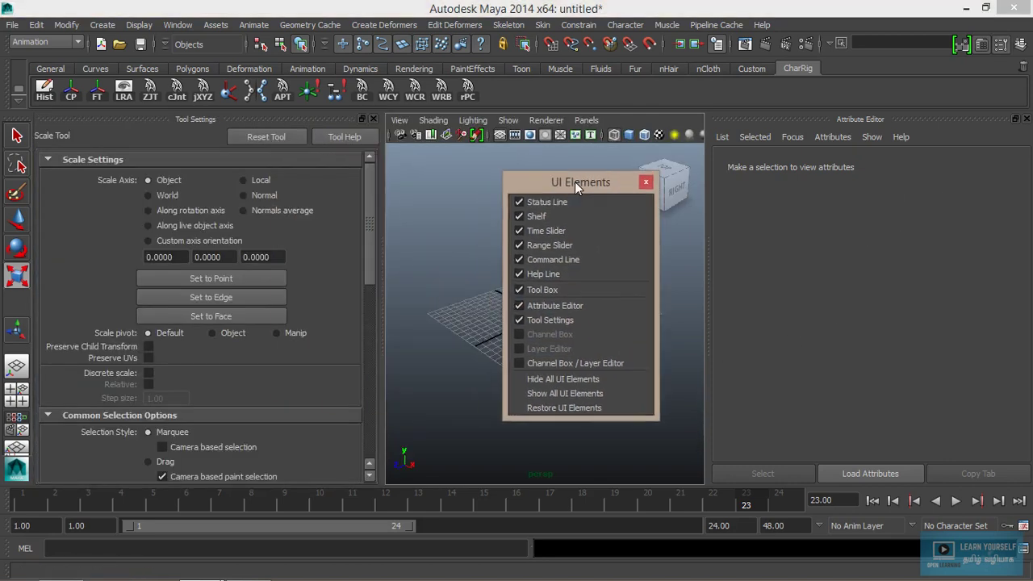
left_click(16, 248)
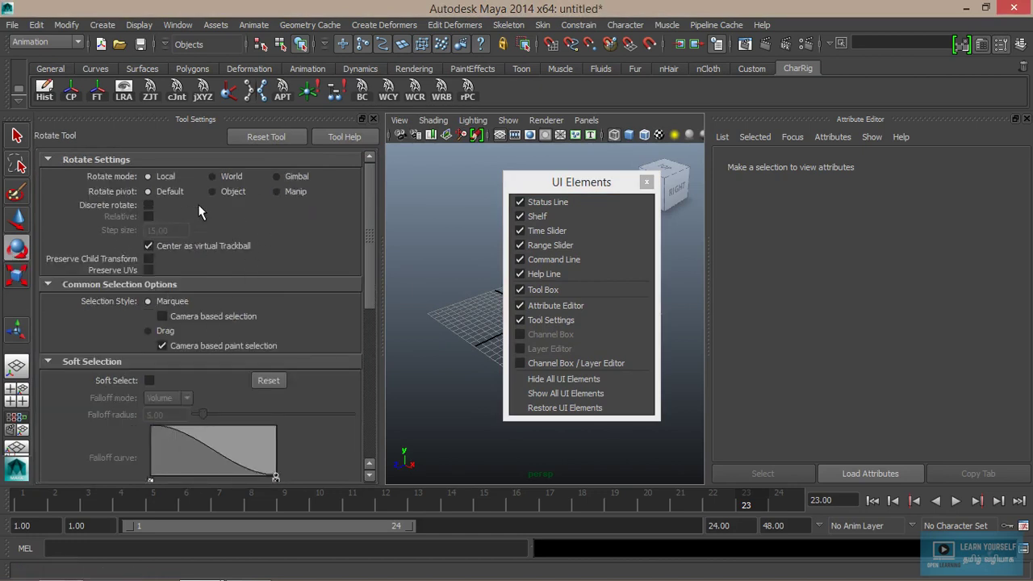
left_click(14, 216)
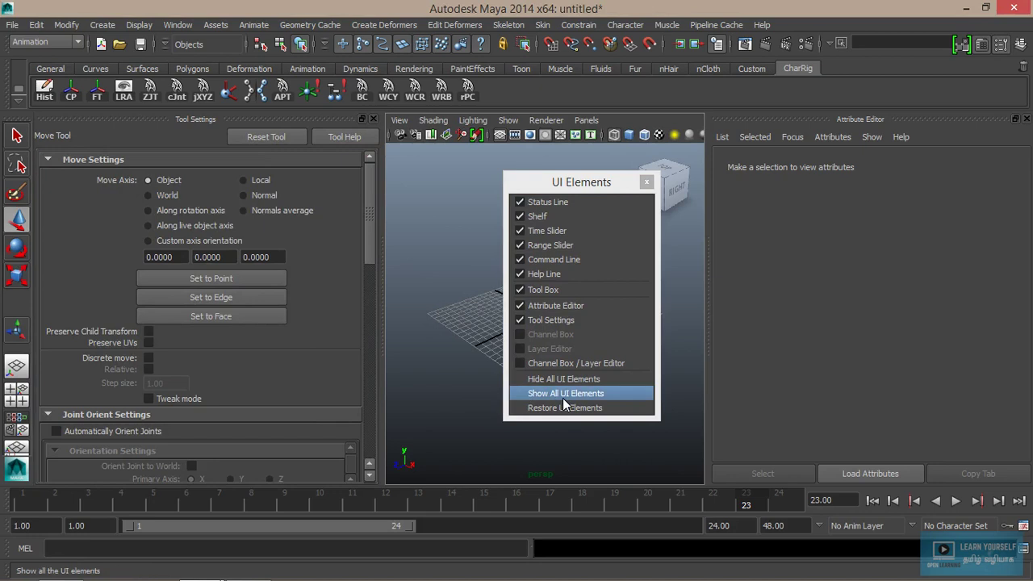
Enable the Channel Box / Layer Editor and drag the UI Elements window aside
left_click(565, 365)
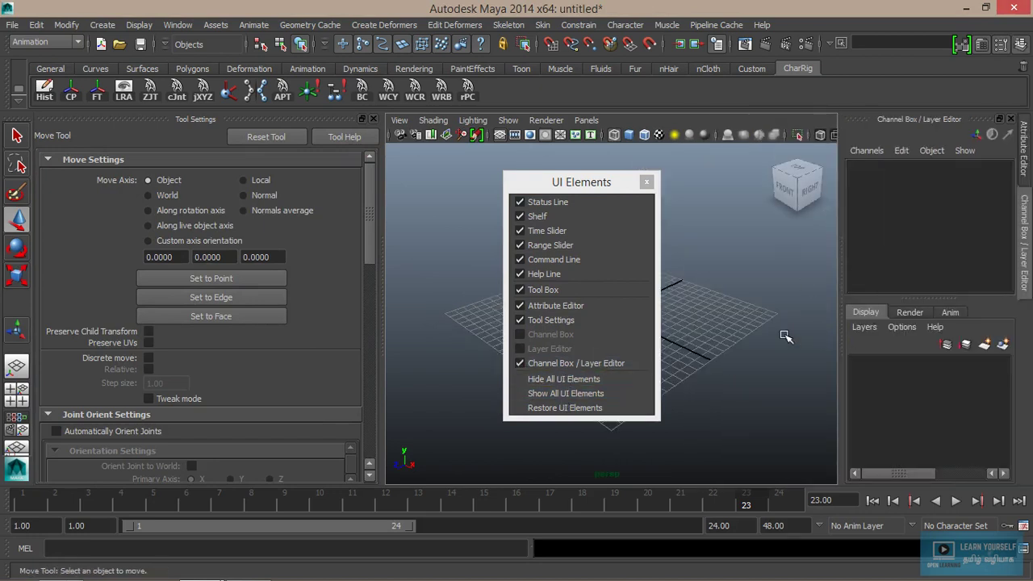
left_click(570, 174)
left_click_drag(570, 174, 528, 150)
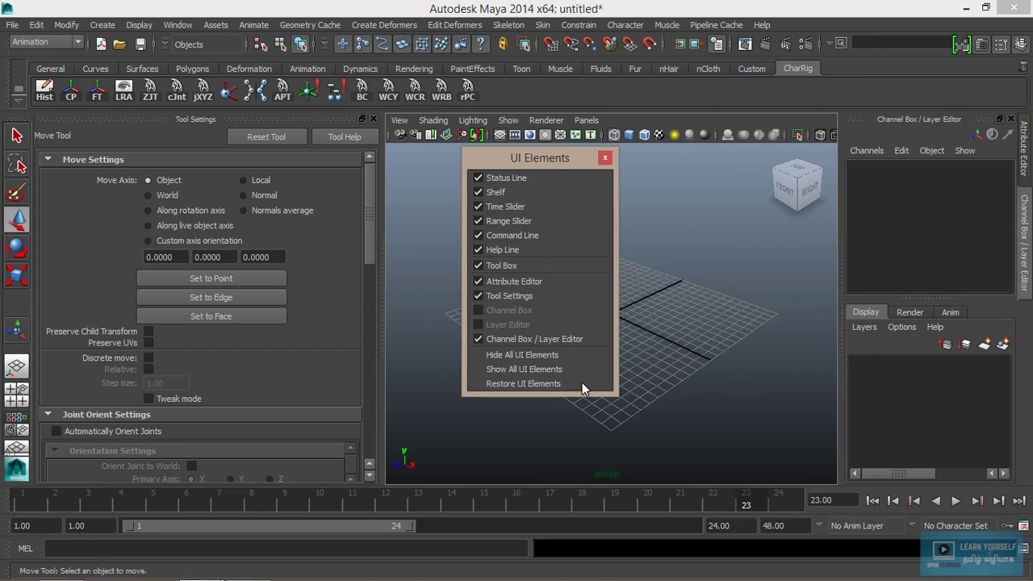